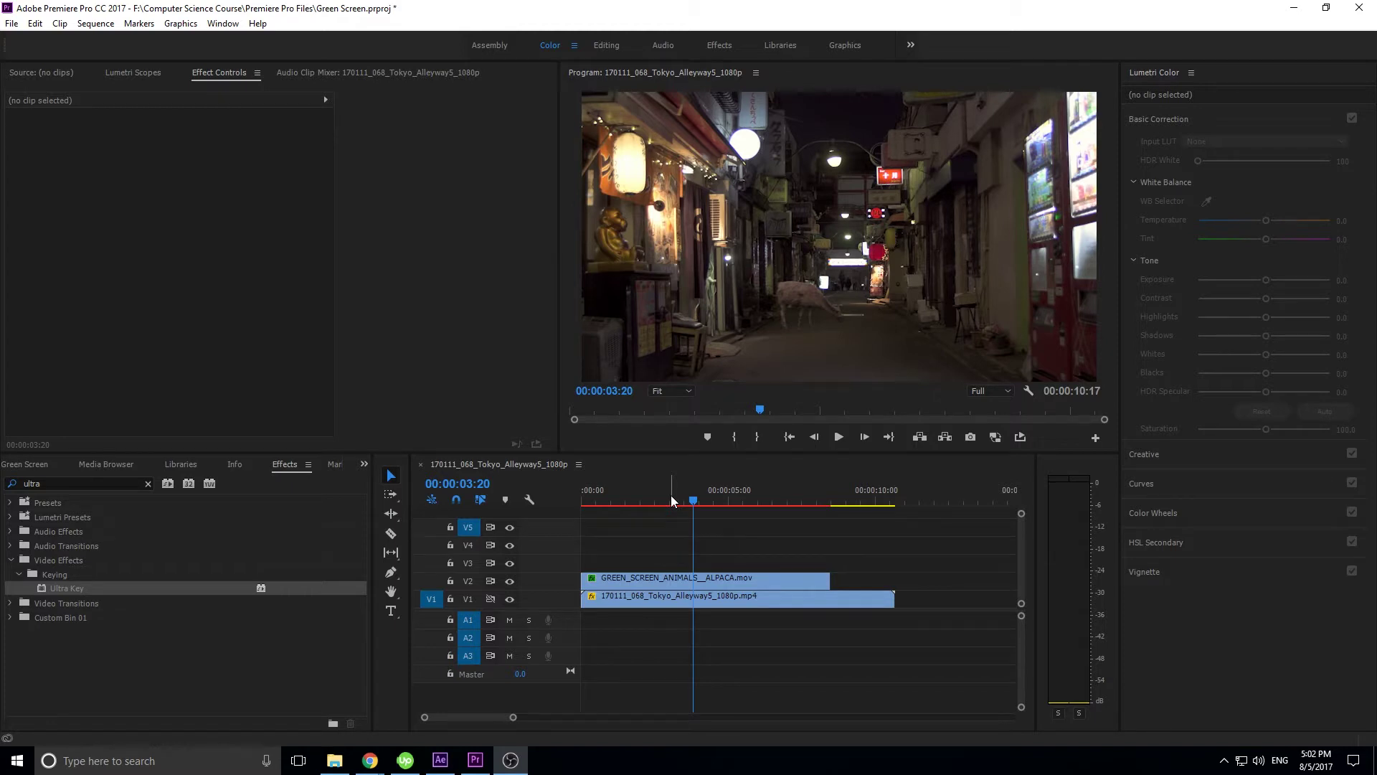
Replay the current sequence from the start to preview it
drag(672, 496, 591, 482)
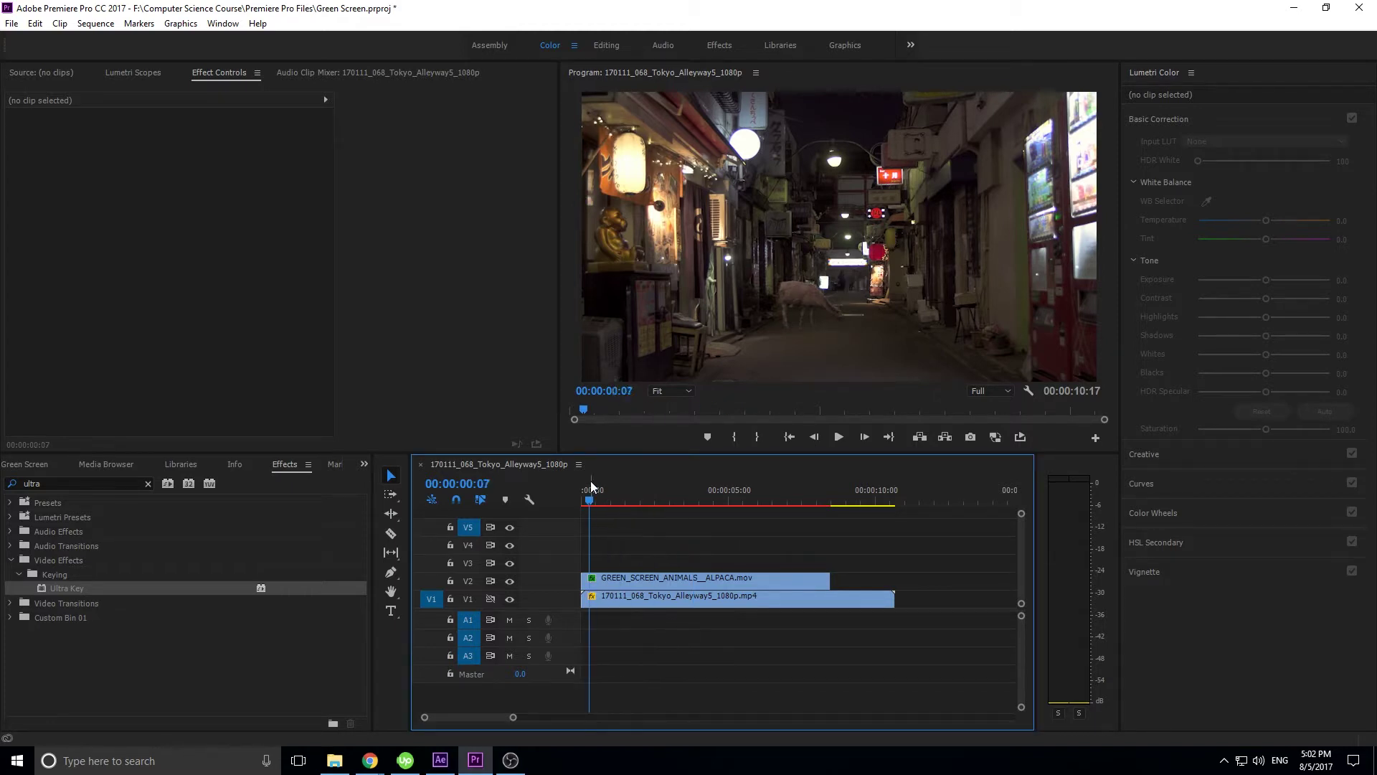
key(space)
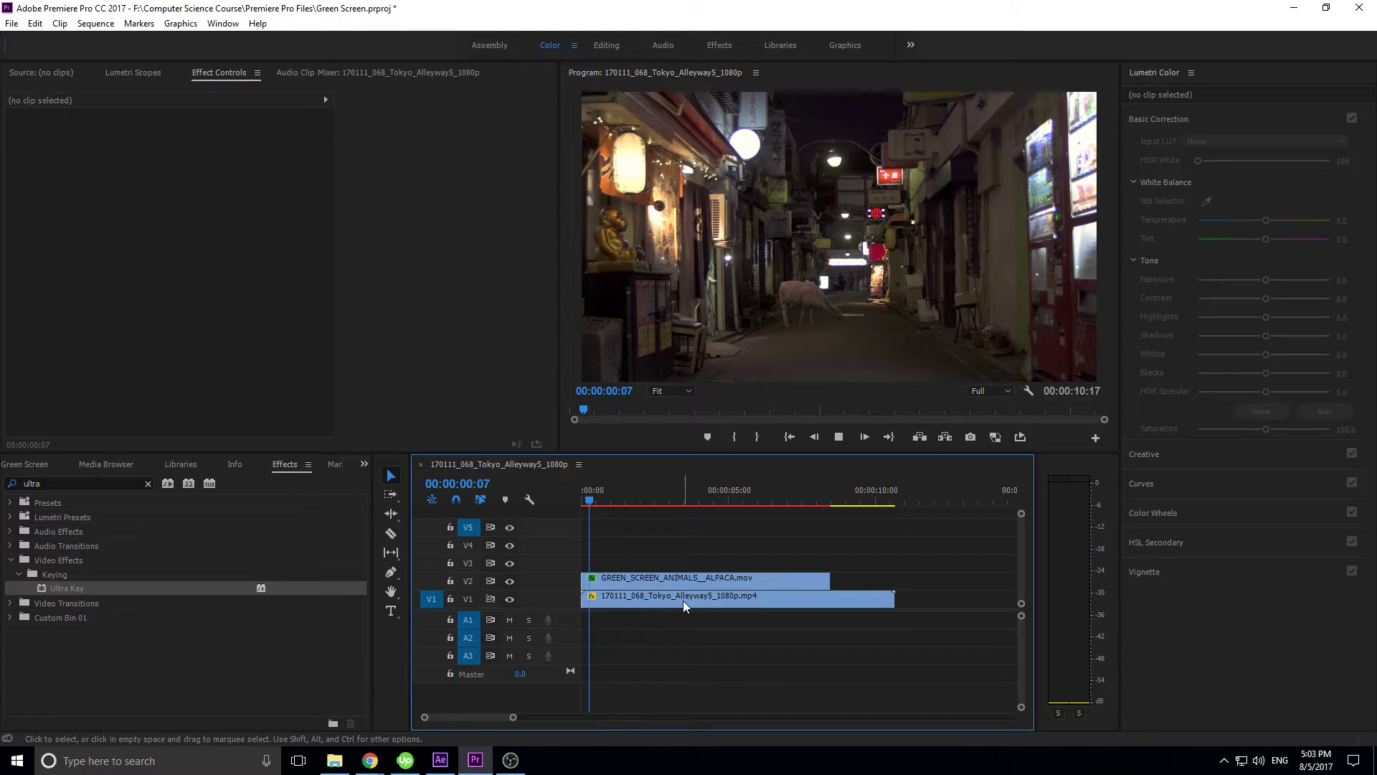
key(space)
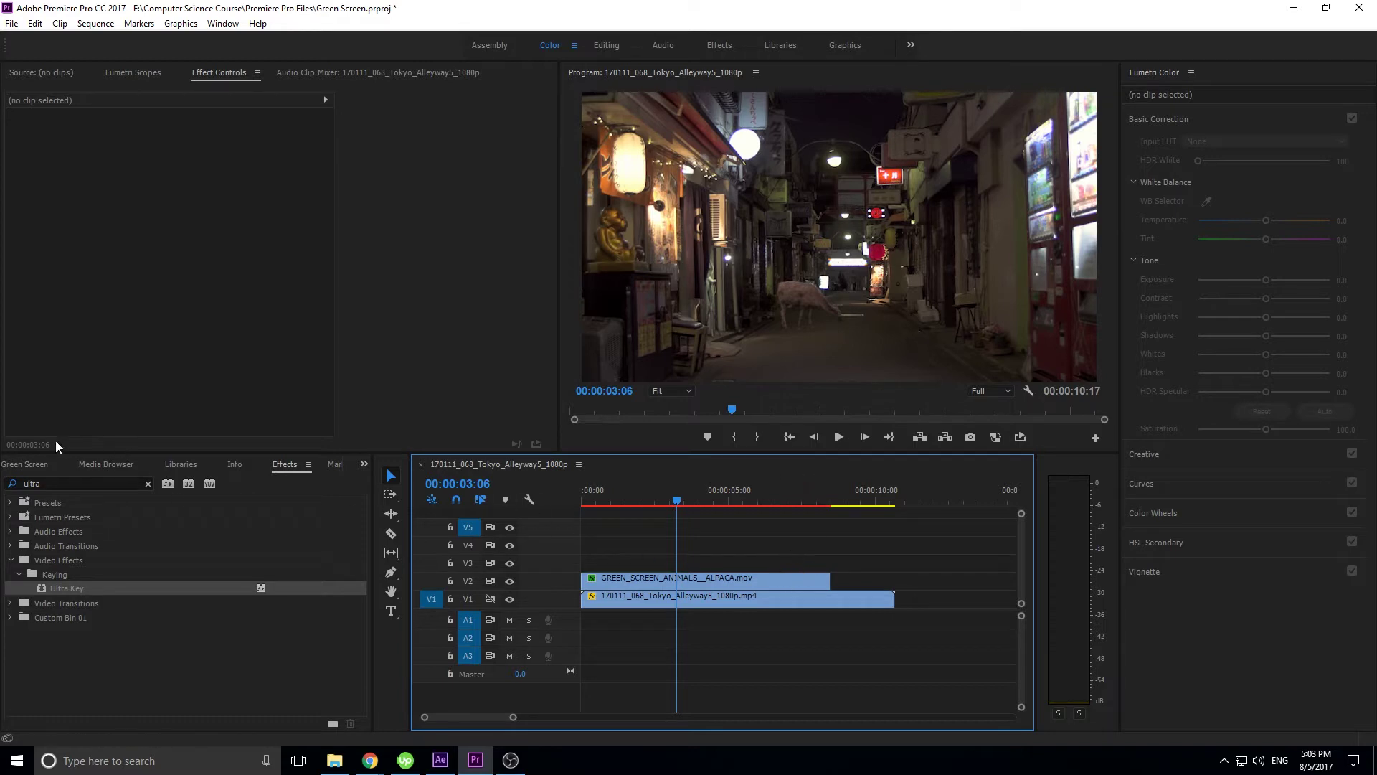
Create a new sequence, Sequence 01, with the default settings
click(95, 23)
mouse_move(11, 23)
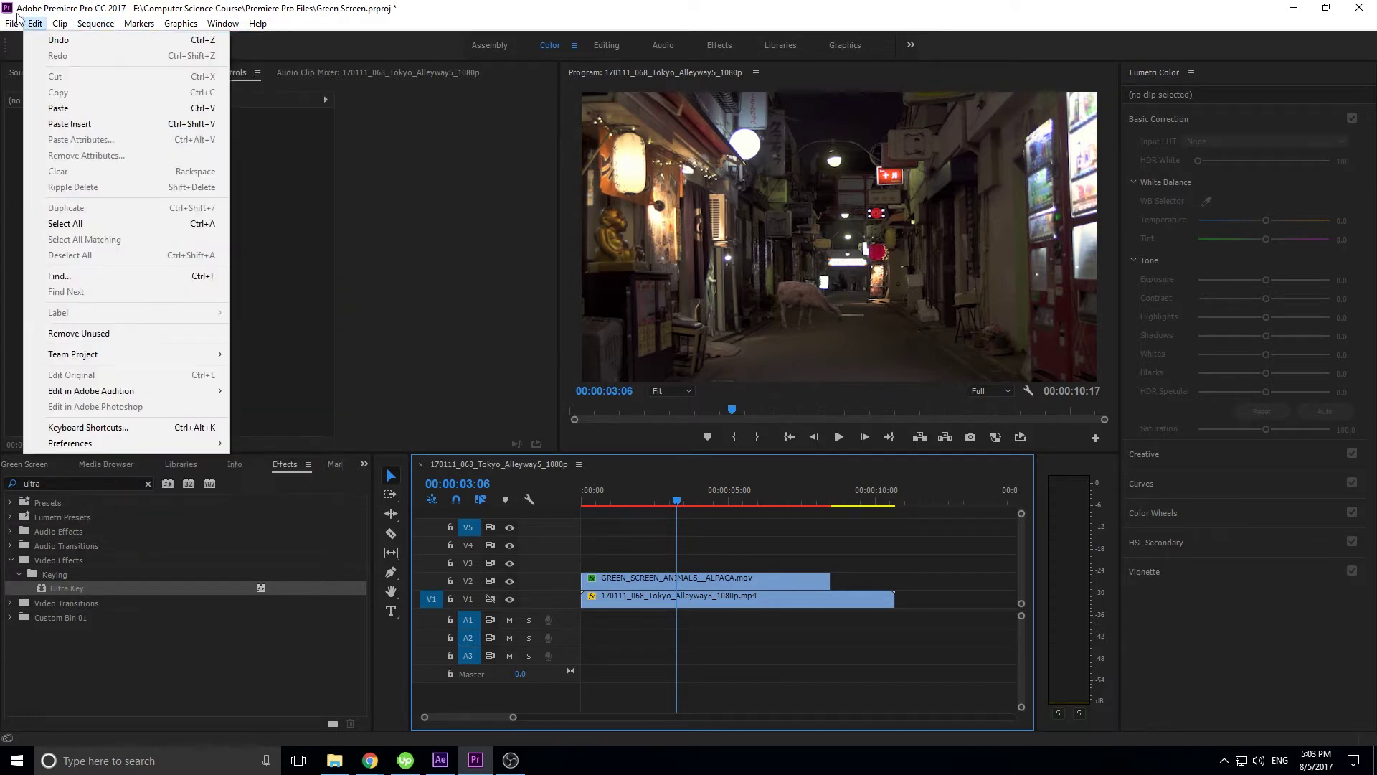
mouse_move(115, 40)
click(323, 63)
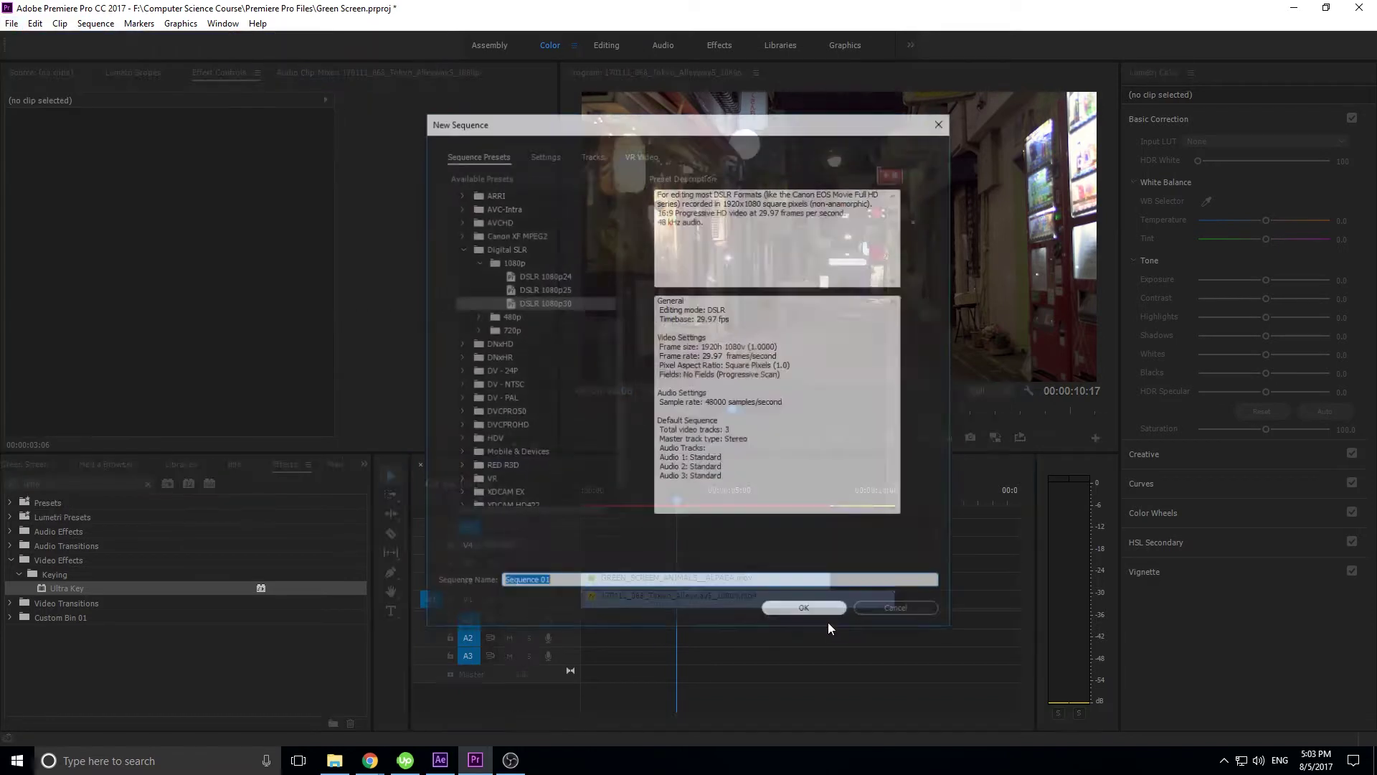
click(816, 616)
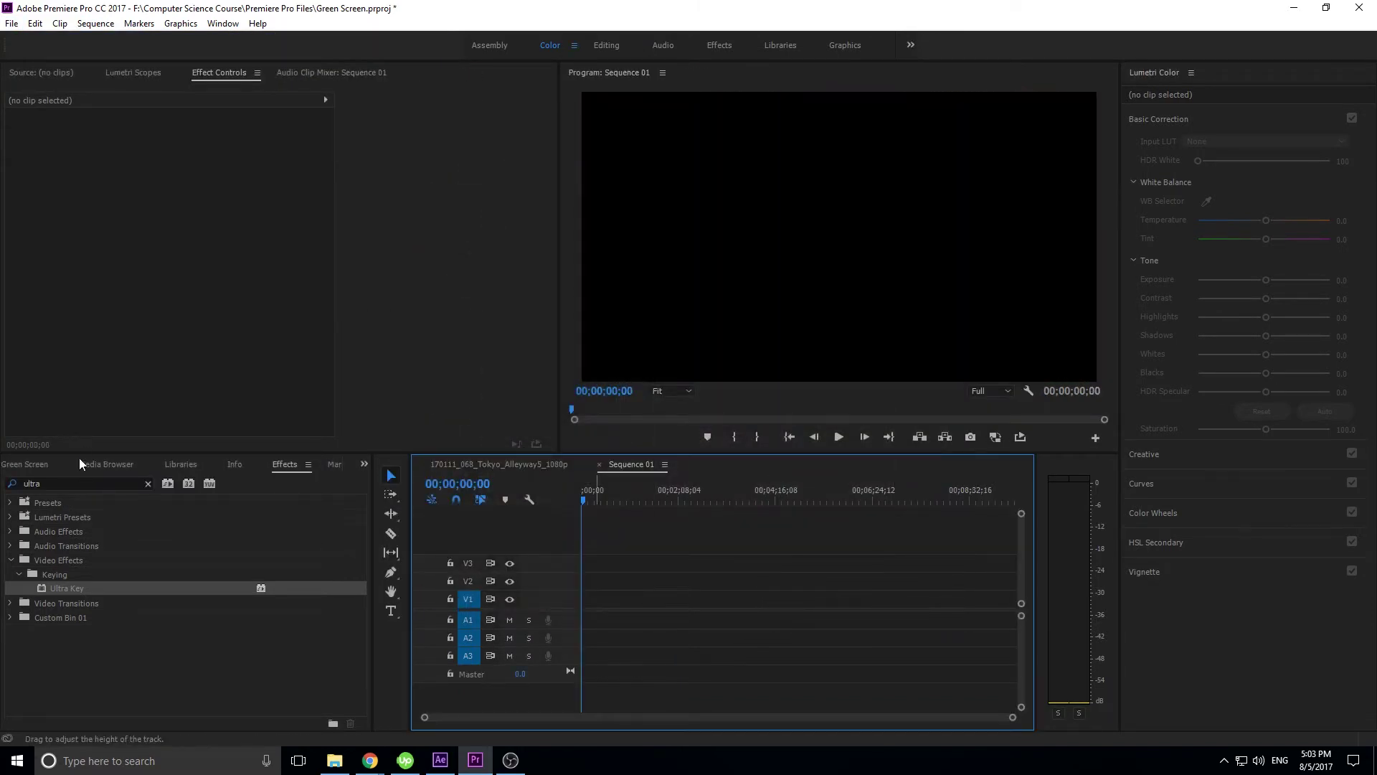
Place the Tokyo alley clip in Sequence 01, match the sequence settings to it, and scrub through it
click(24, 464)
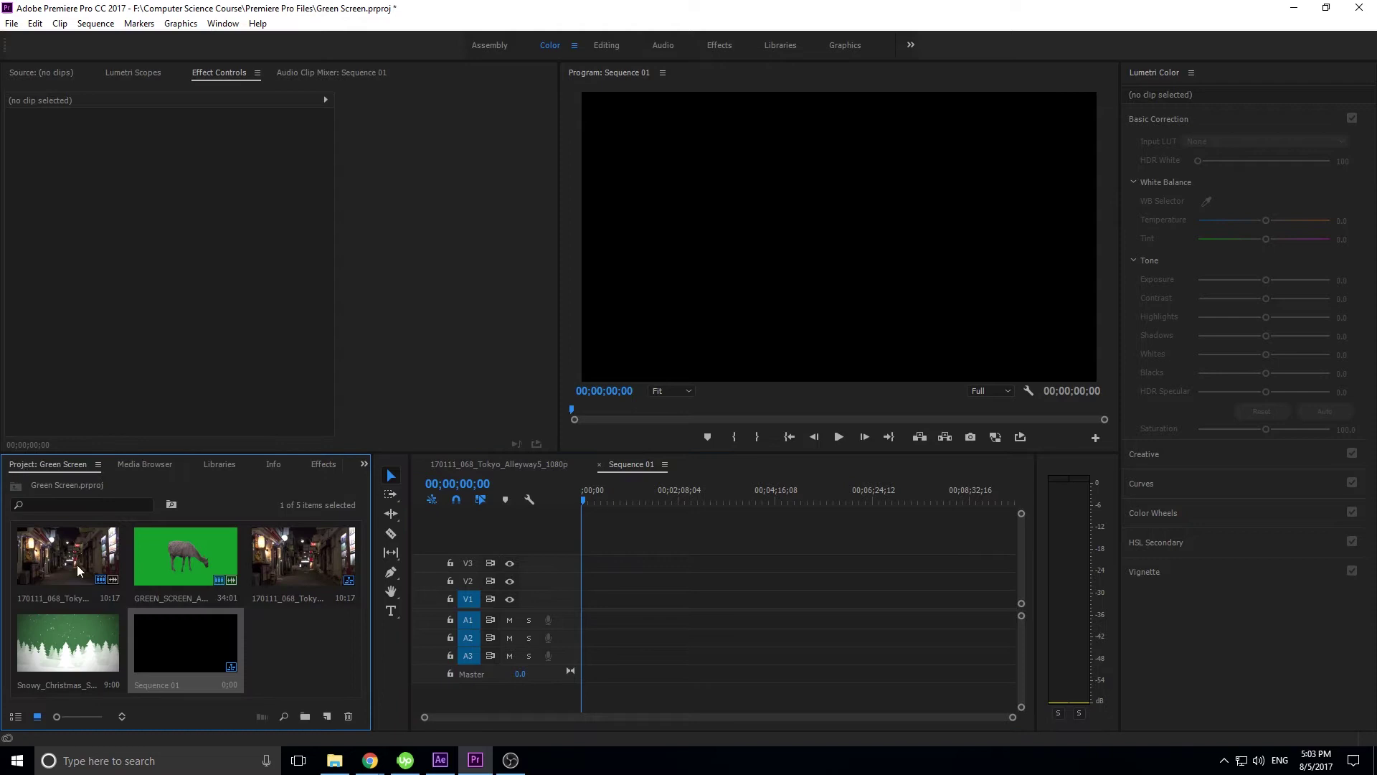
drag(38, 561, 584, 602)
click(705, 408)
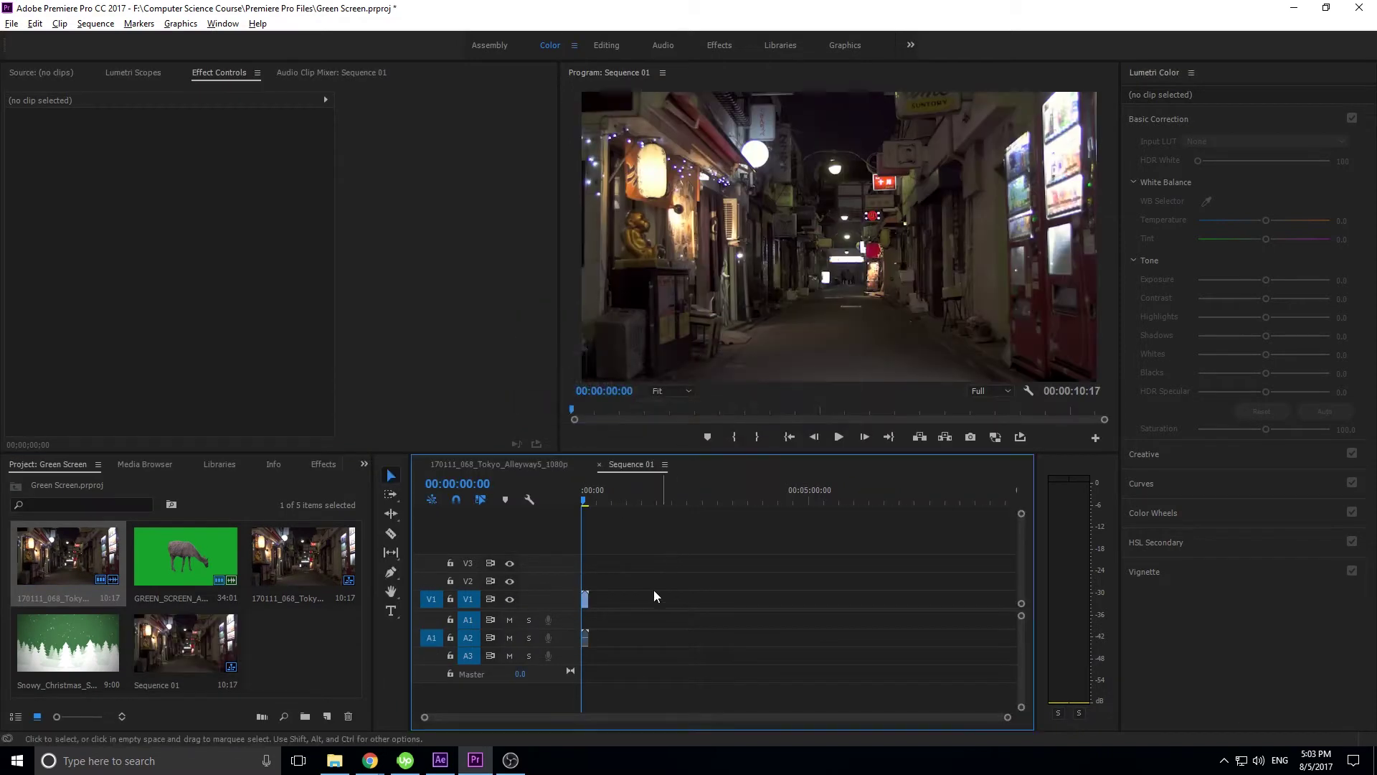
key(equal)
key(equal)
key(equal)
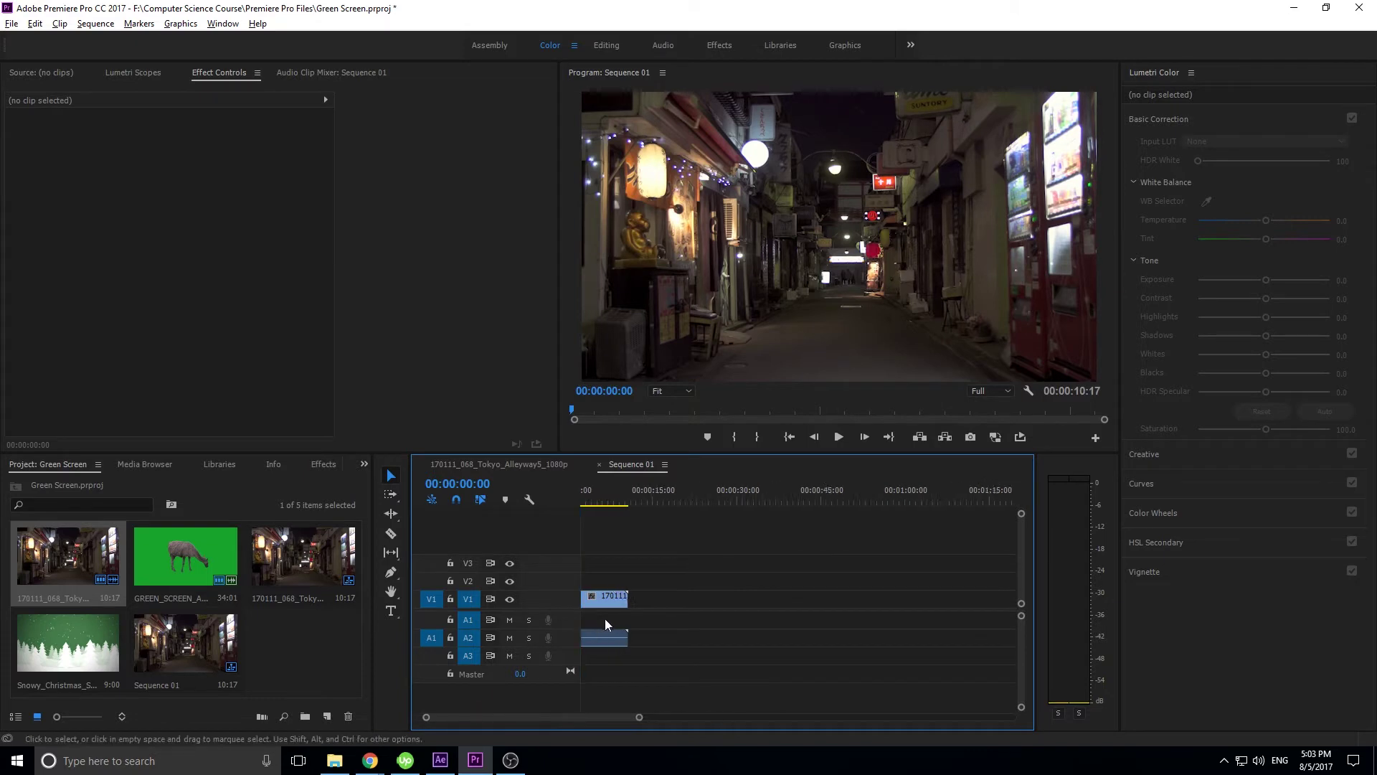
mouse_move(580, 488)
mouse_down()
mouse_move(690, 511)
mouse_move(563, 505)
mouse_up()
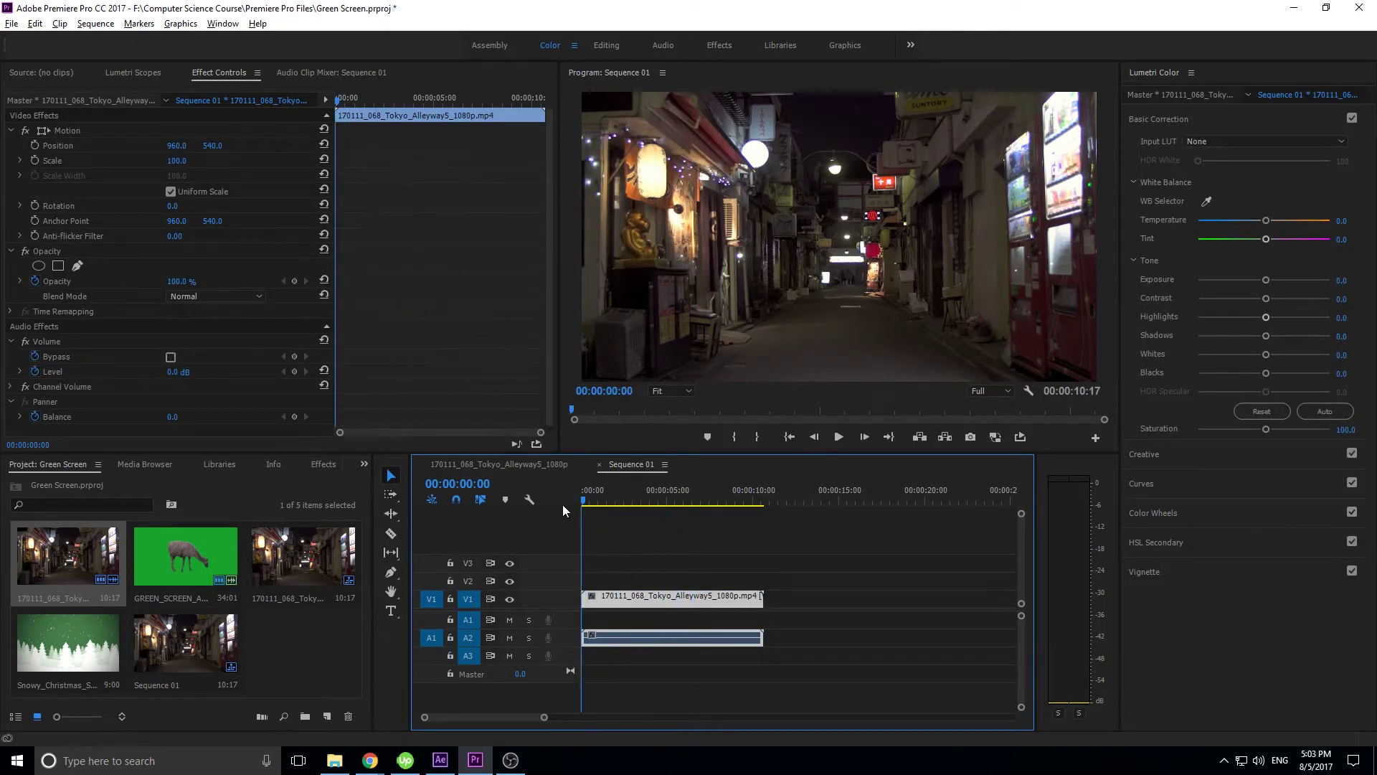
Put GREEN_SCREEN_ALPACA on V2 and trim its end to match the Tokyo clip below
drag(185, 563, 502, 583)
key(minus)
key(minus)
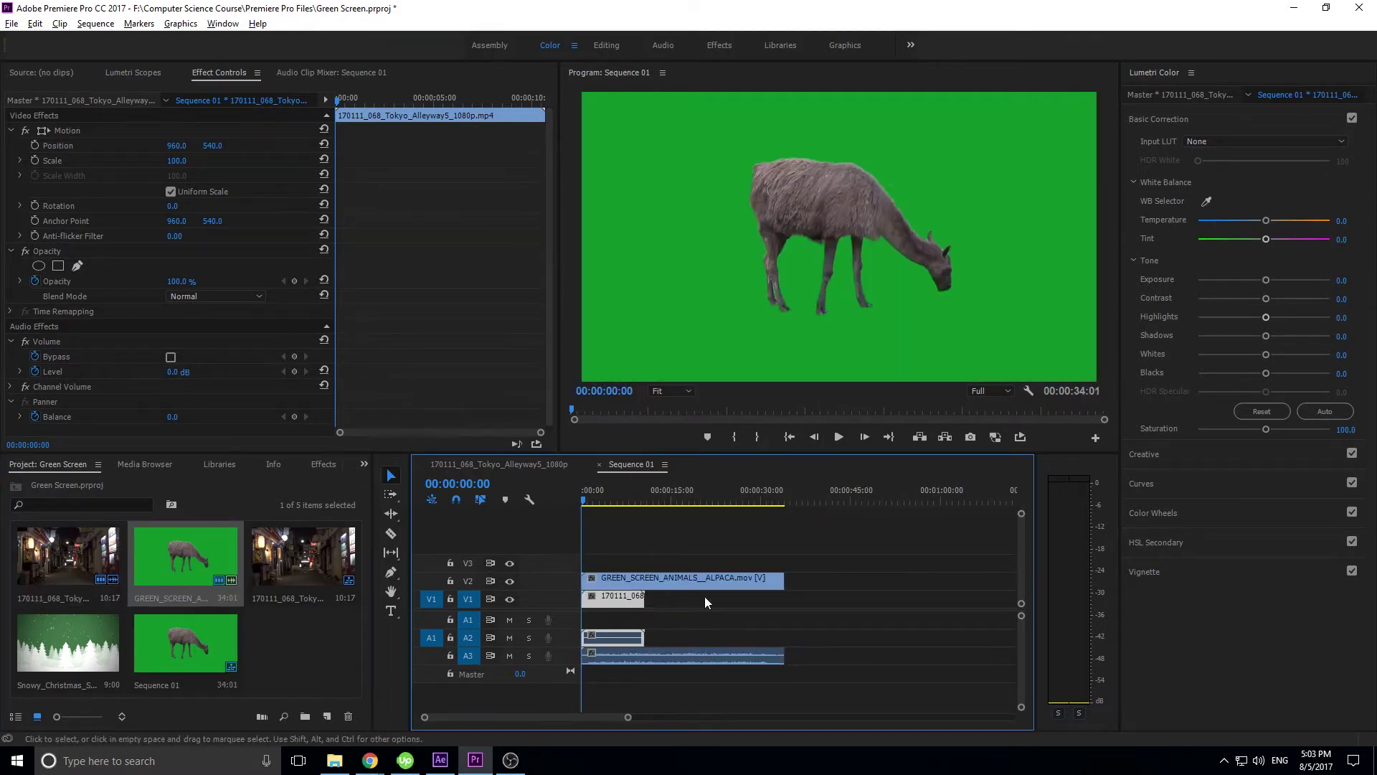
drag(782, 581, 644, 579)
scroll(688, 625, up, 5)
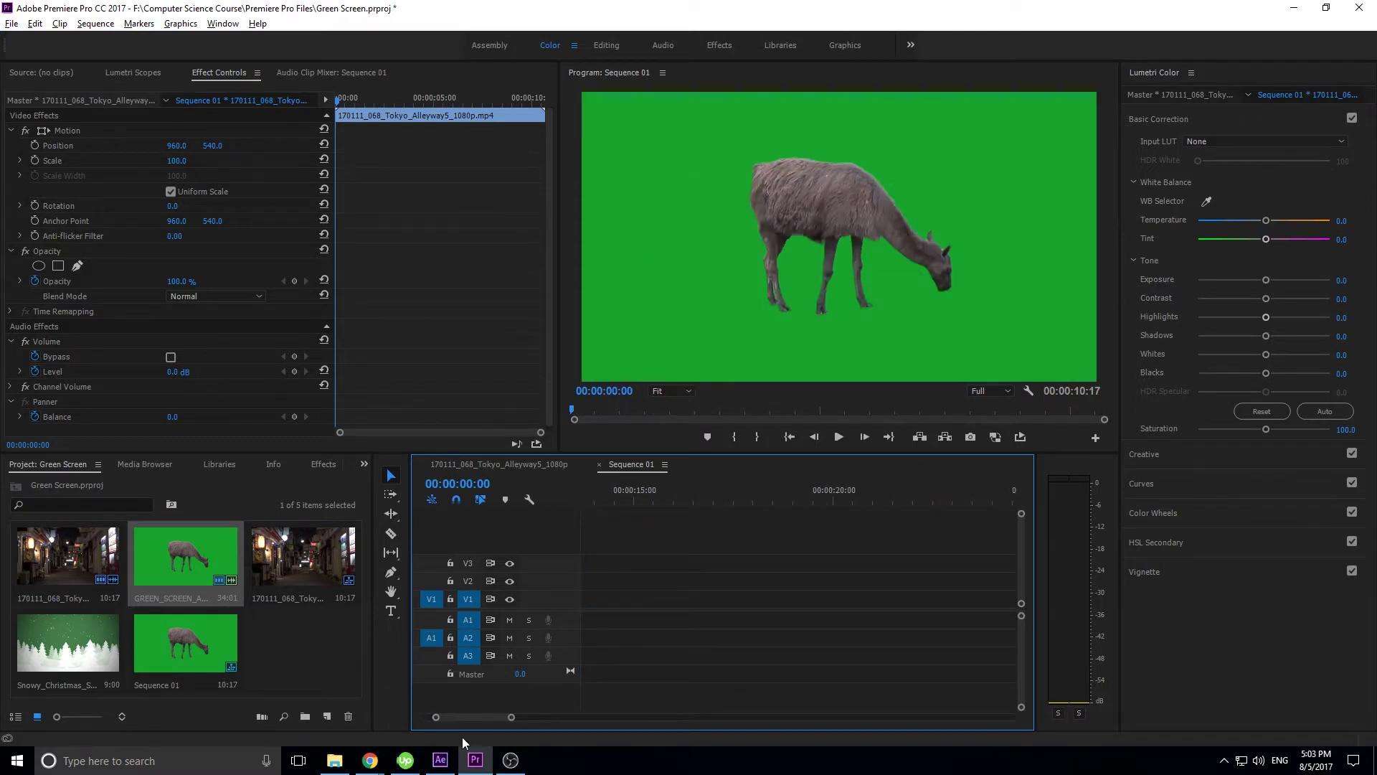
drag(461, 717, 401, 710)
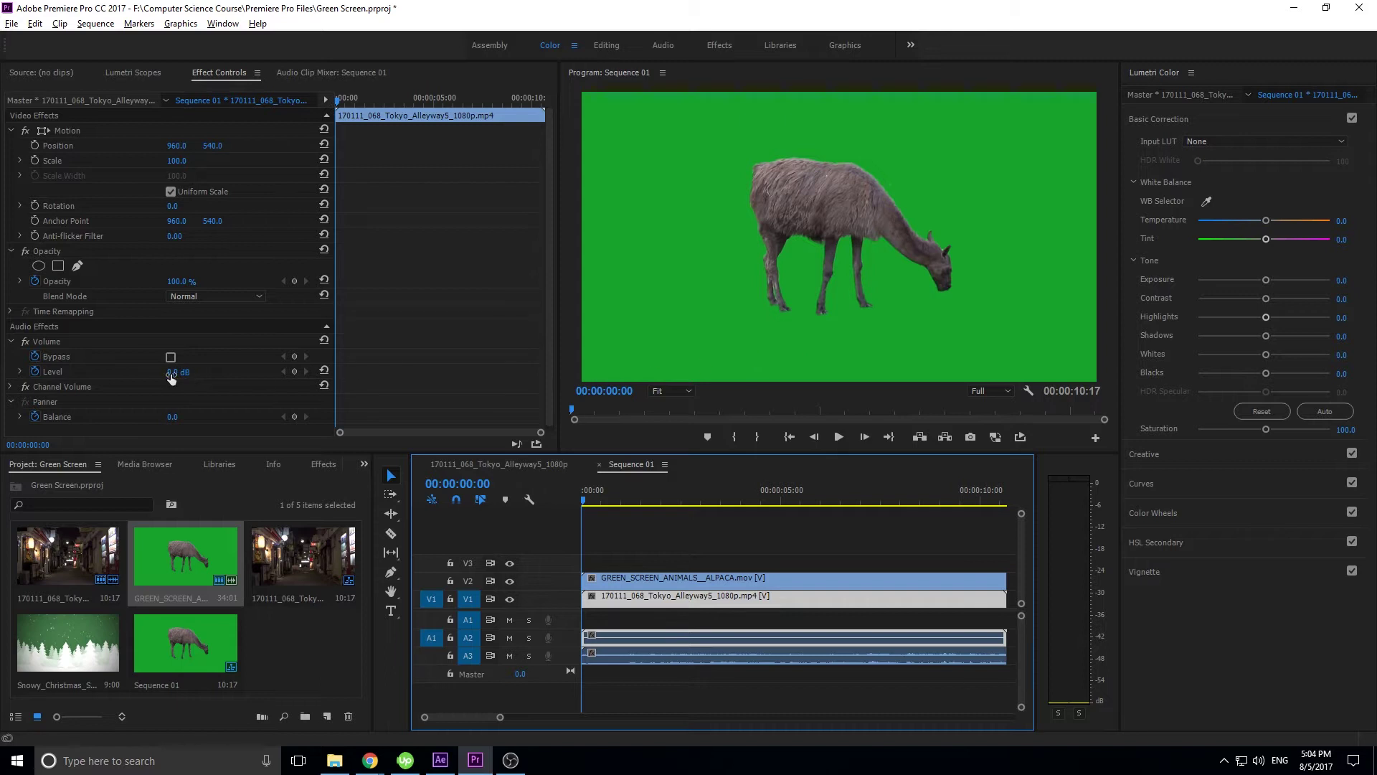
Drag Ultra Key from Video Effects > Keying onto the GREEN_SCREEN_ALPACA clip on V2
scroll(217, 361, down, 1)
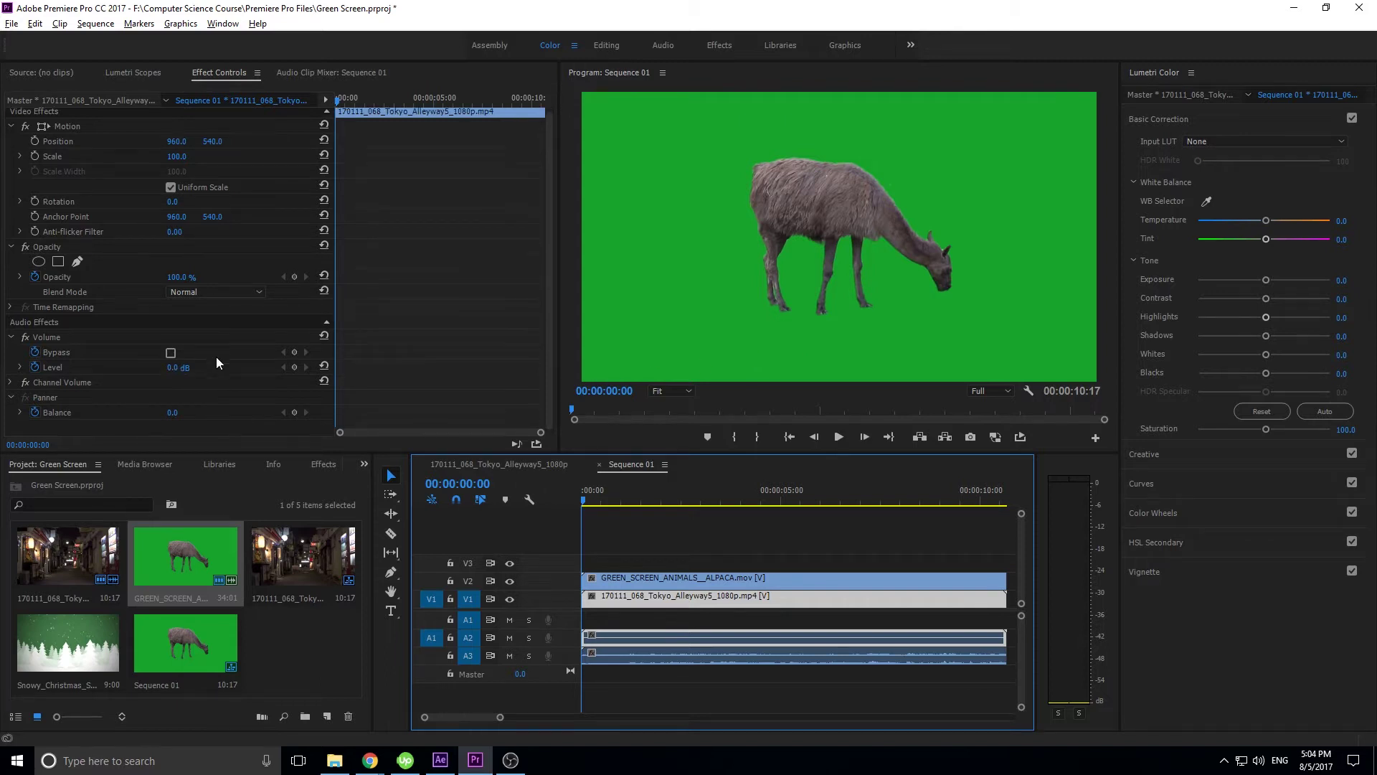
click(323, 467)
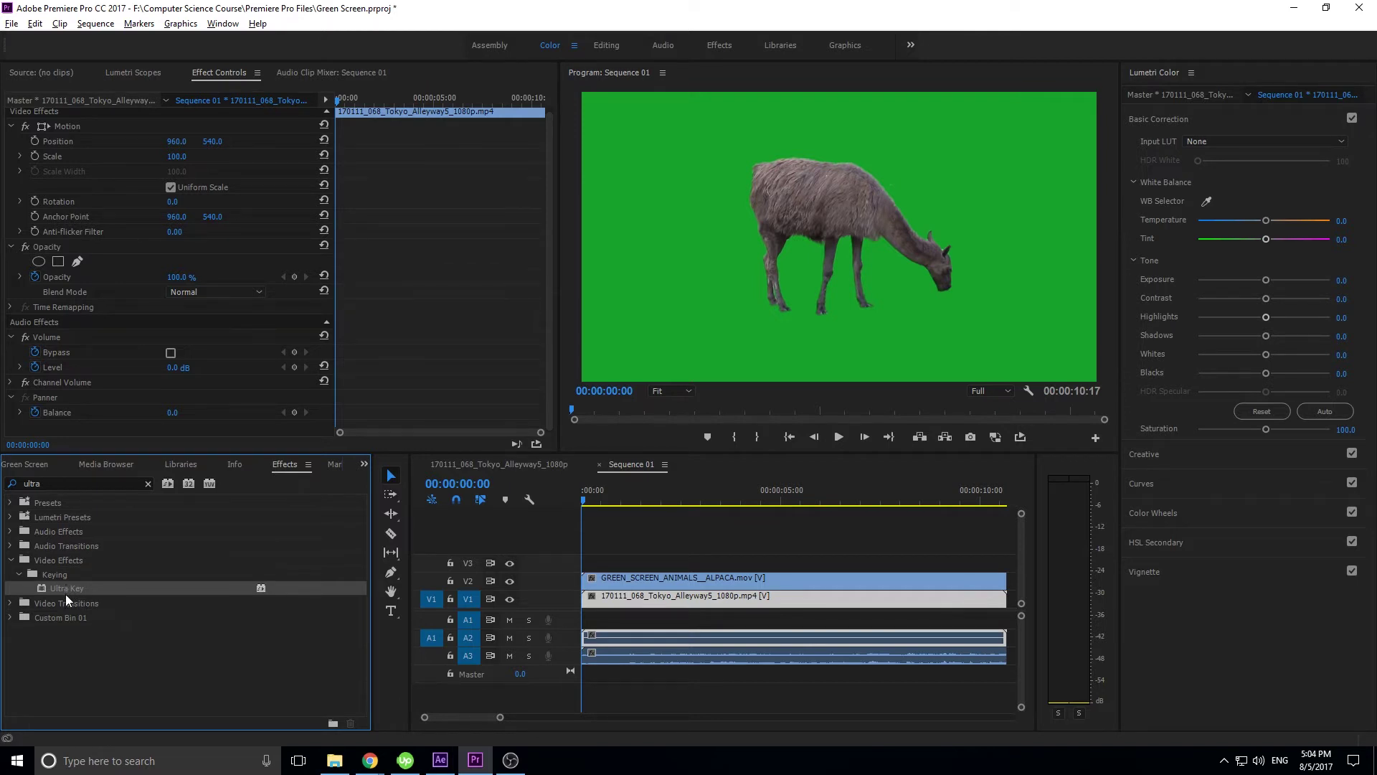
drag(66, 595, 626, 570)
mouse_move(626, 570)
mouse_down()
mouse_move(618, 601)
mouse_move(613, 580)
mouse_up()
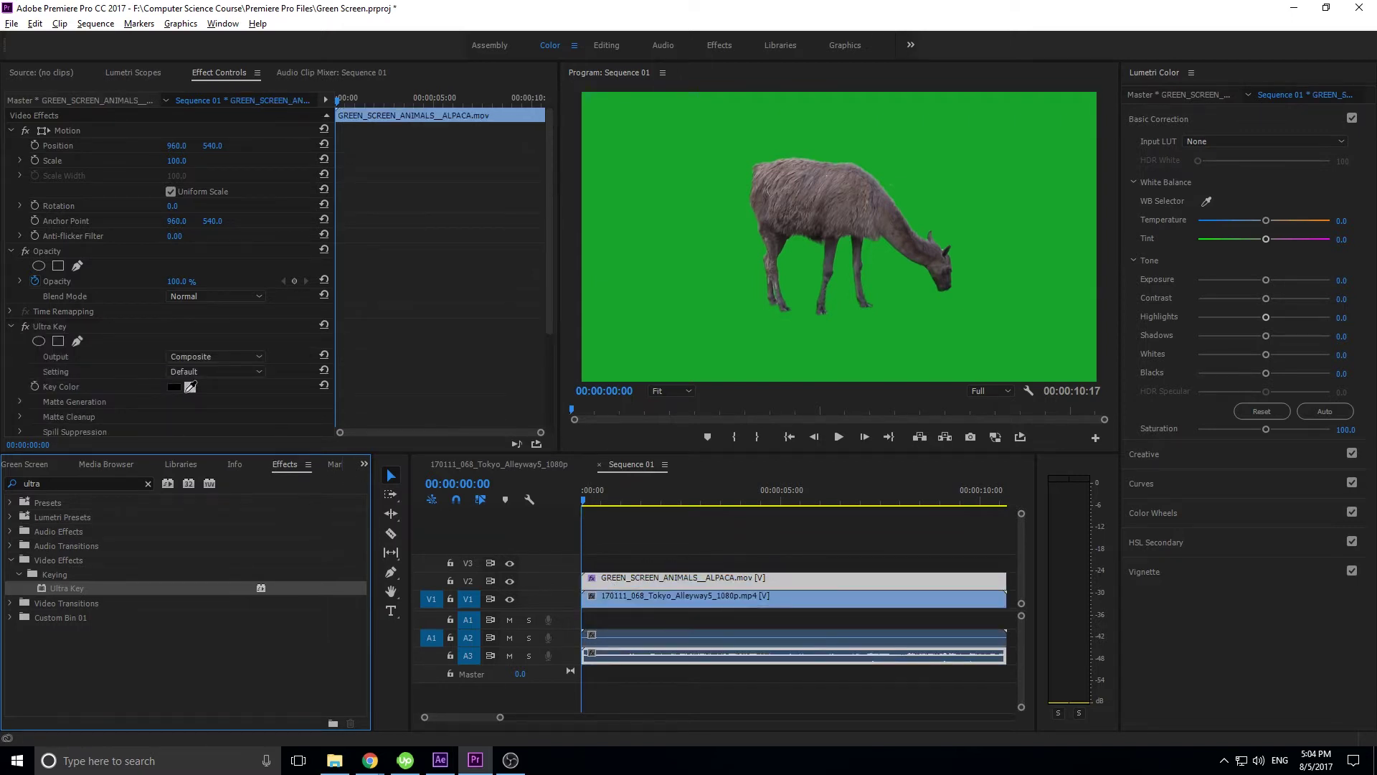
scroll(215, 401, down, 2)
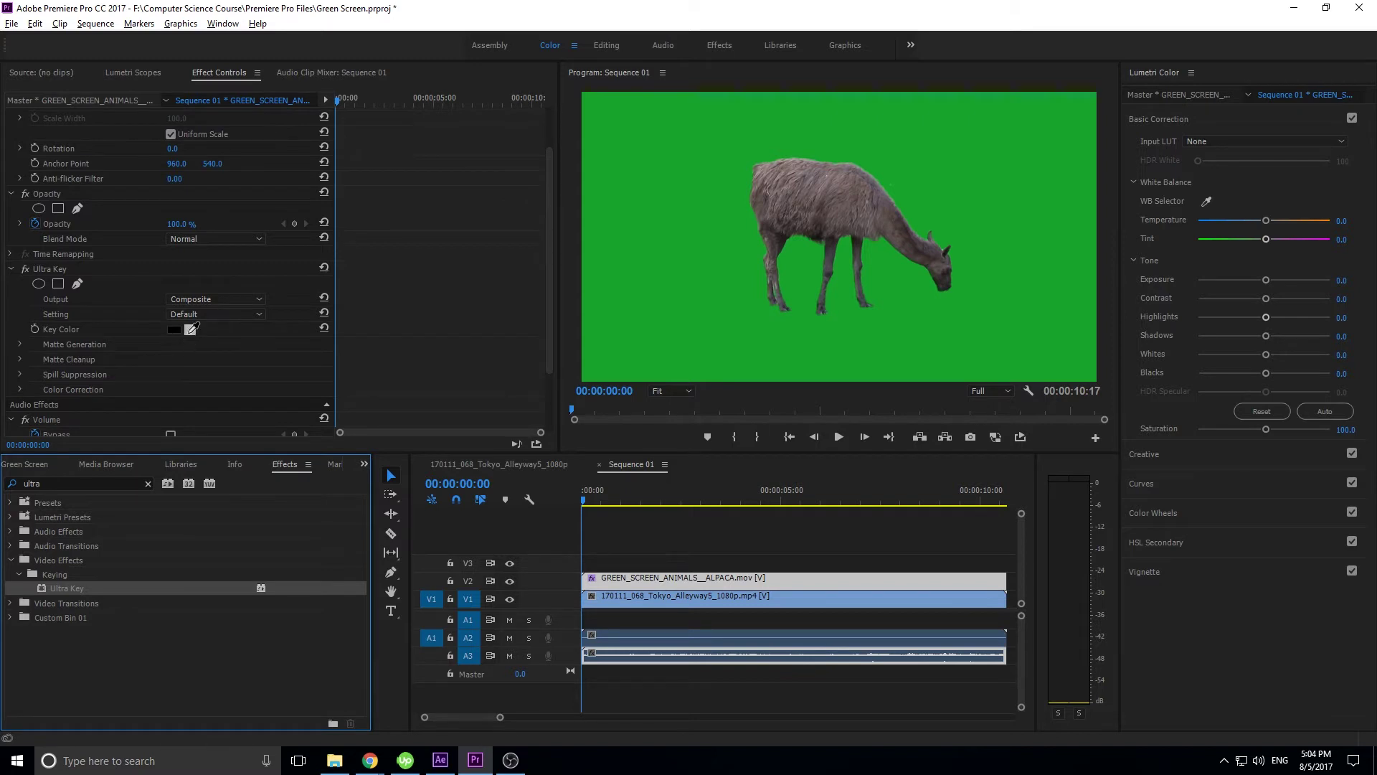
Sample the green backdrop in the Program monitor as Ultra Key's Key Color
click(191, 329)
click(647, 148)
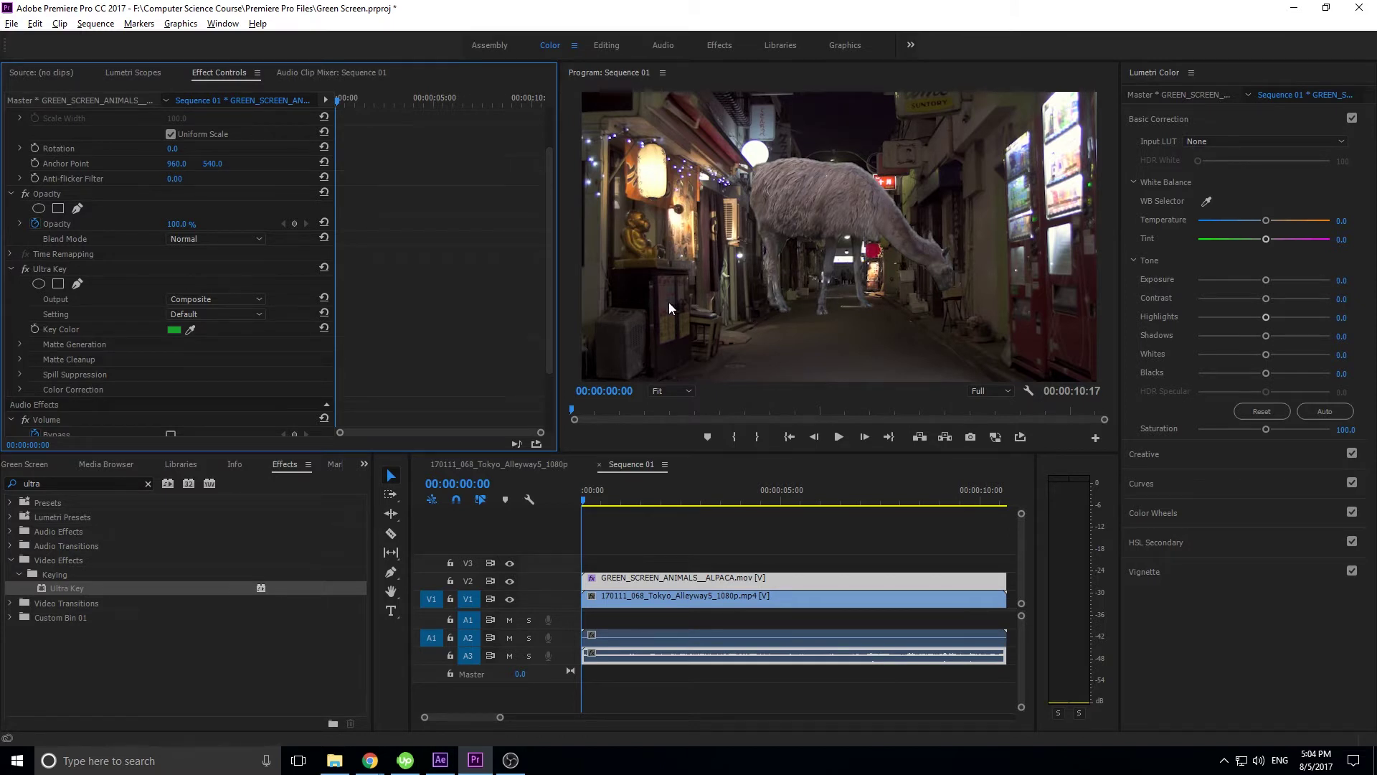
Expand Matte Generation and set the Ultra Key Output to Alpha Channel
click(17, 346)
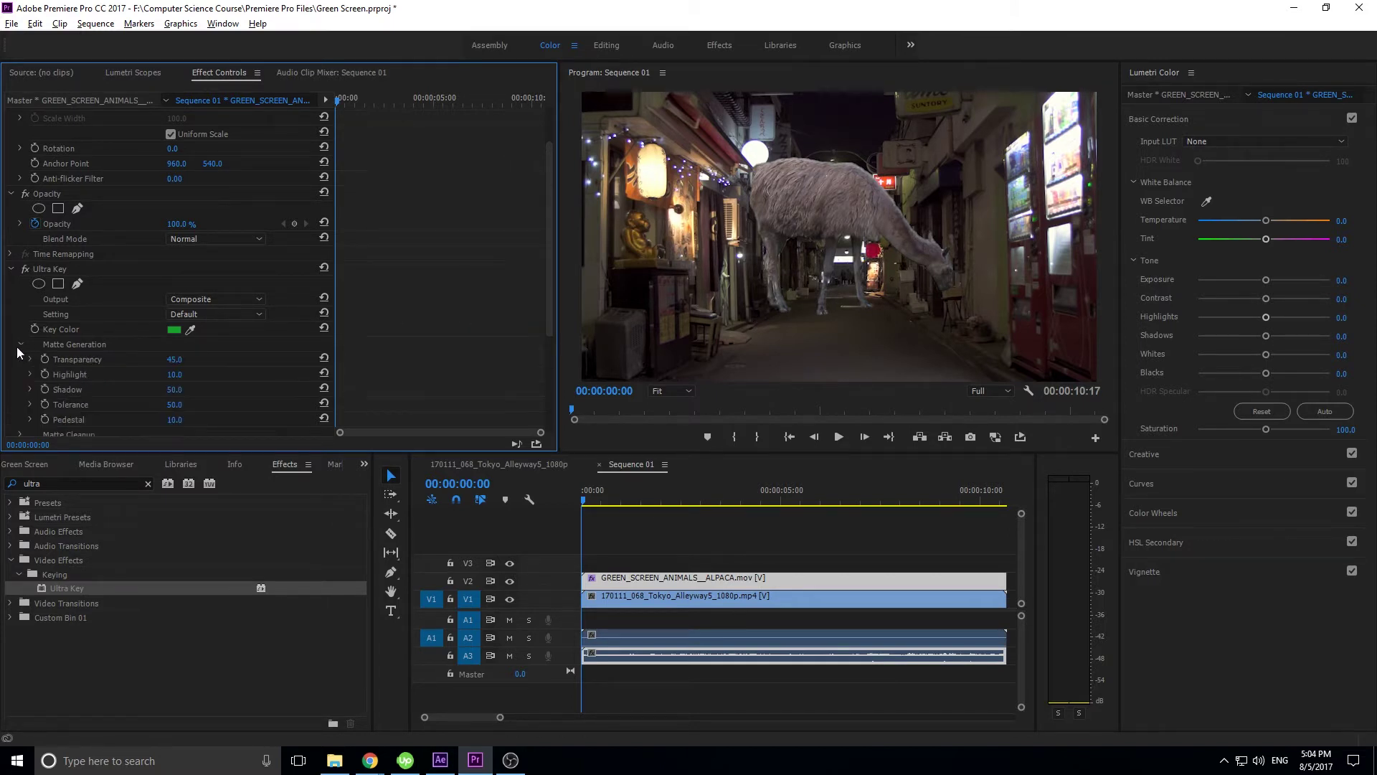
click(213, 299)
click(226, 331)
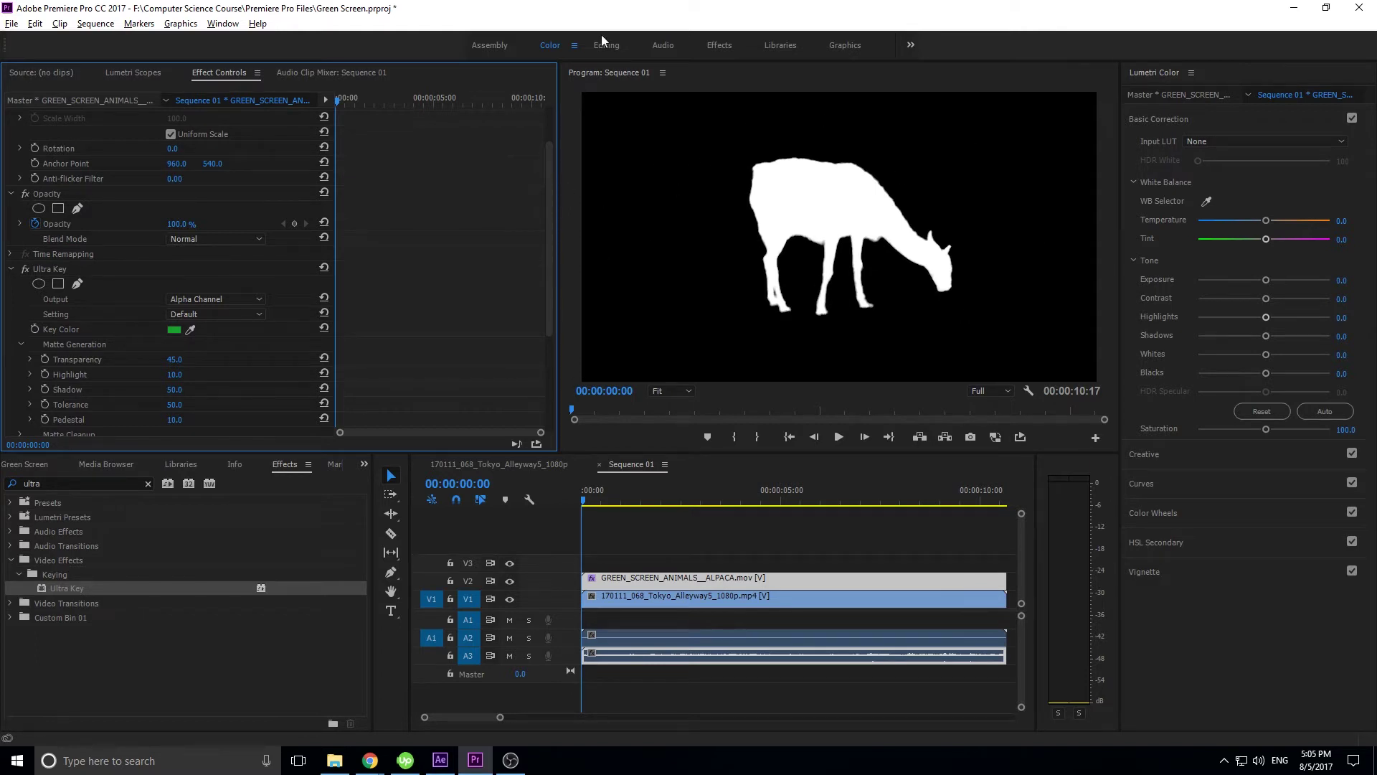
Tune the matte to Transparency 45, Highlight 48, Shadow 50 and Pedestal 10
scroll(190, 386, down, 1)
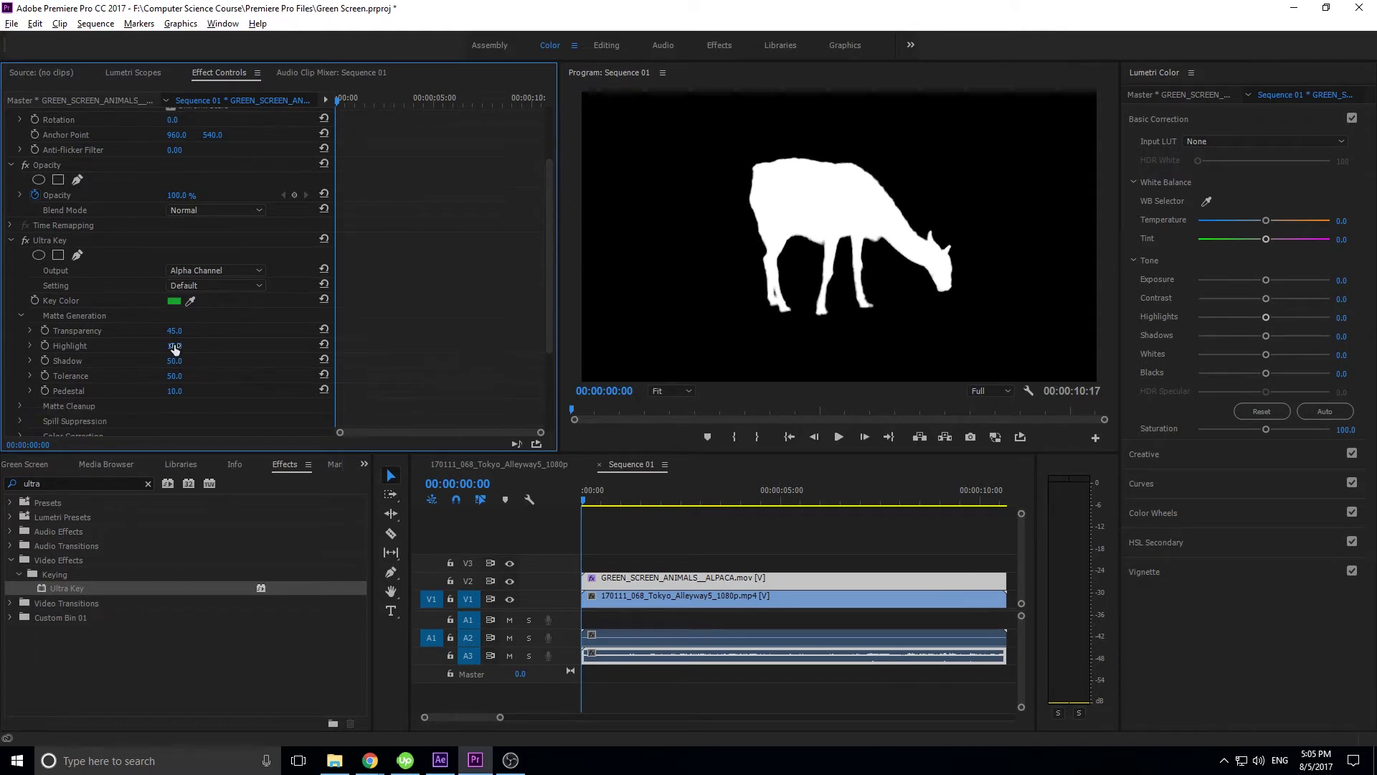
scroll(211, 334, down, 1)
click(174, 317)
text(100)
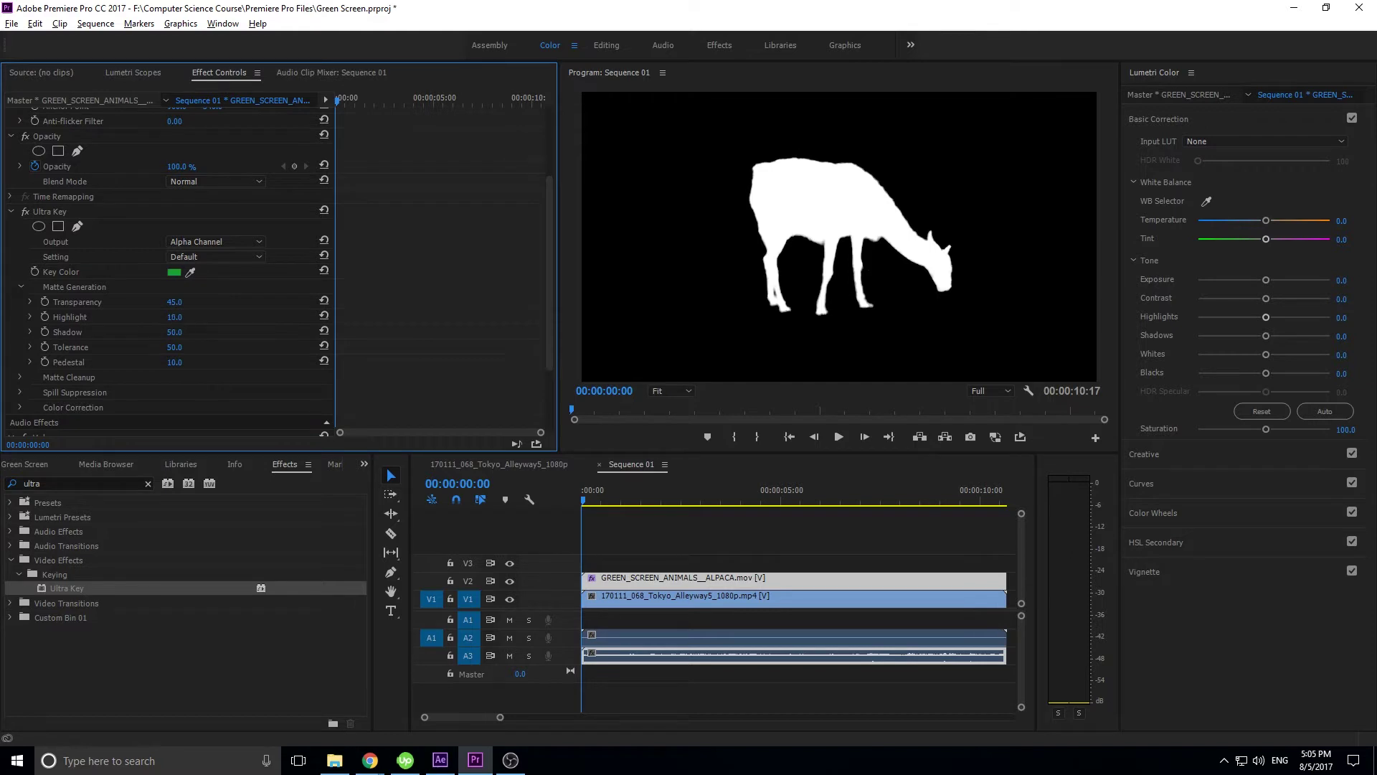
key(Return)
drag(175, 317, 215, 317)
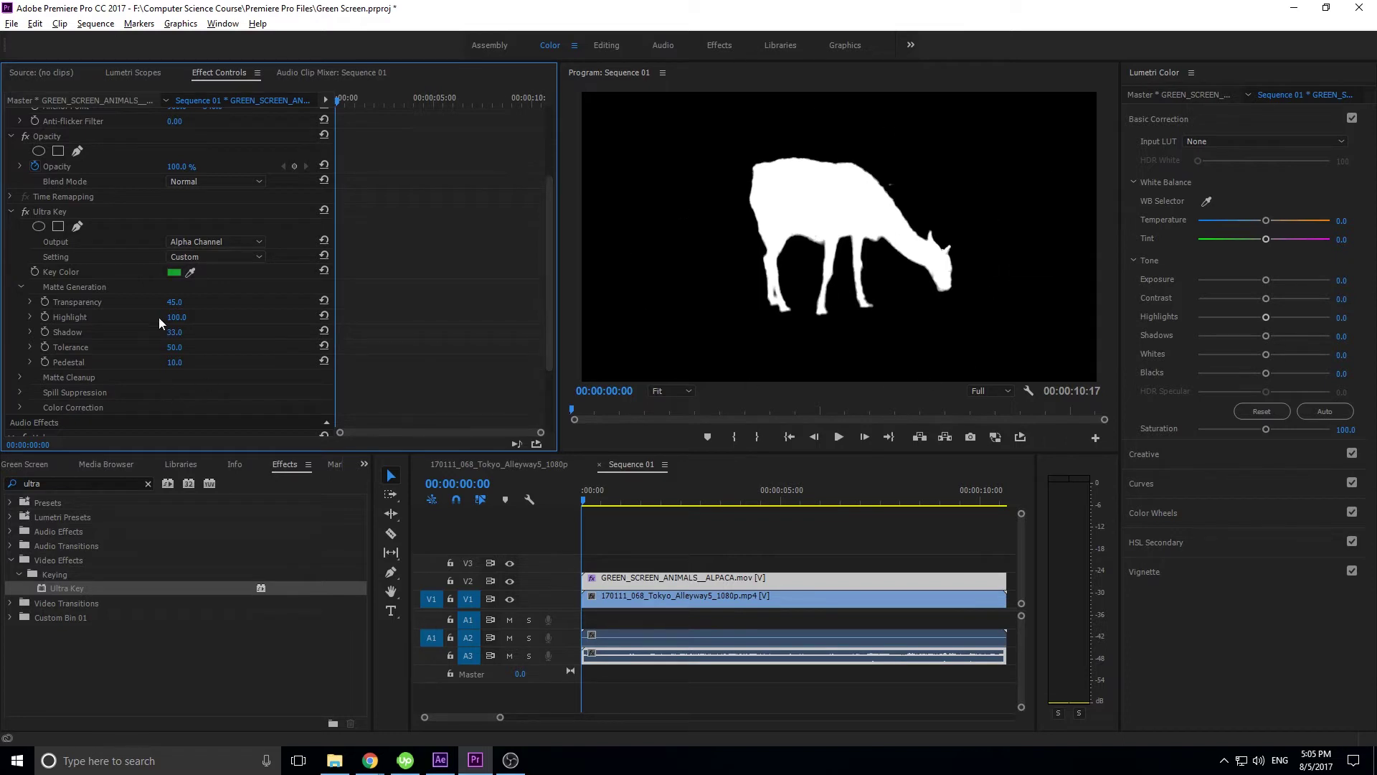
click(182, 313)
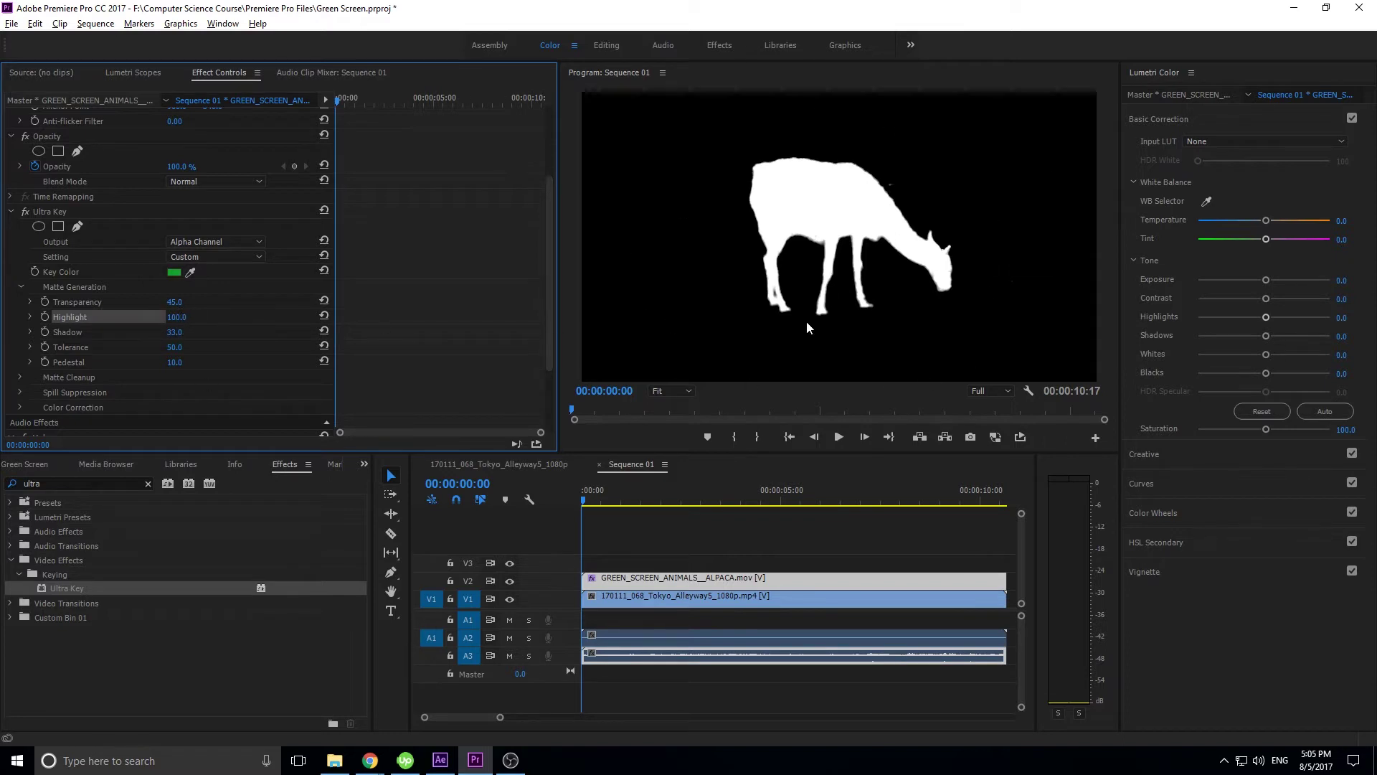
mouse_move(178, 317)
mouse_down()
mouse_move(153, 316)
mouse_move(155, 331)
mouse_move(184, 332)
mouse_up()
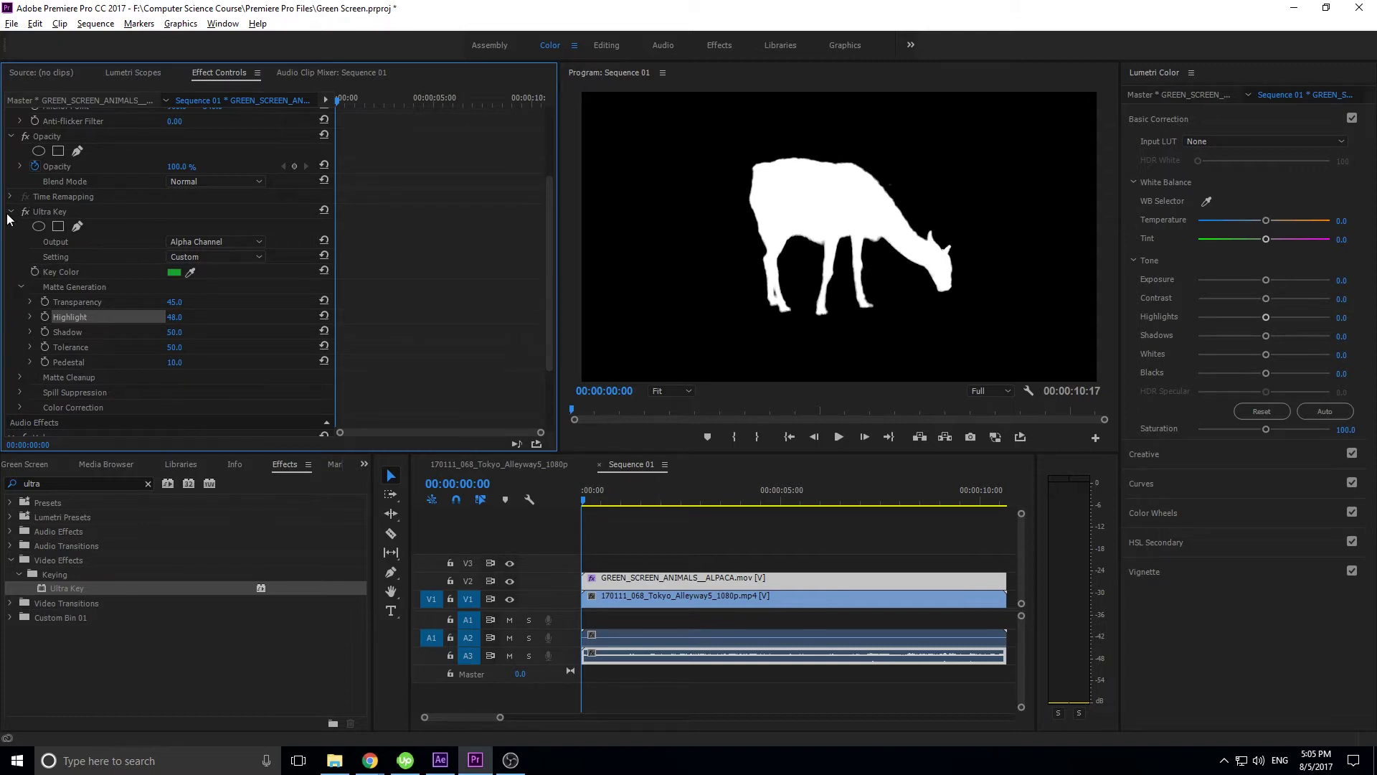
Switch the Ultra Key Output back to Composite and collapse the keying settings
click(204, 243)
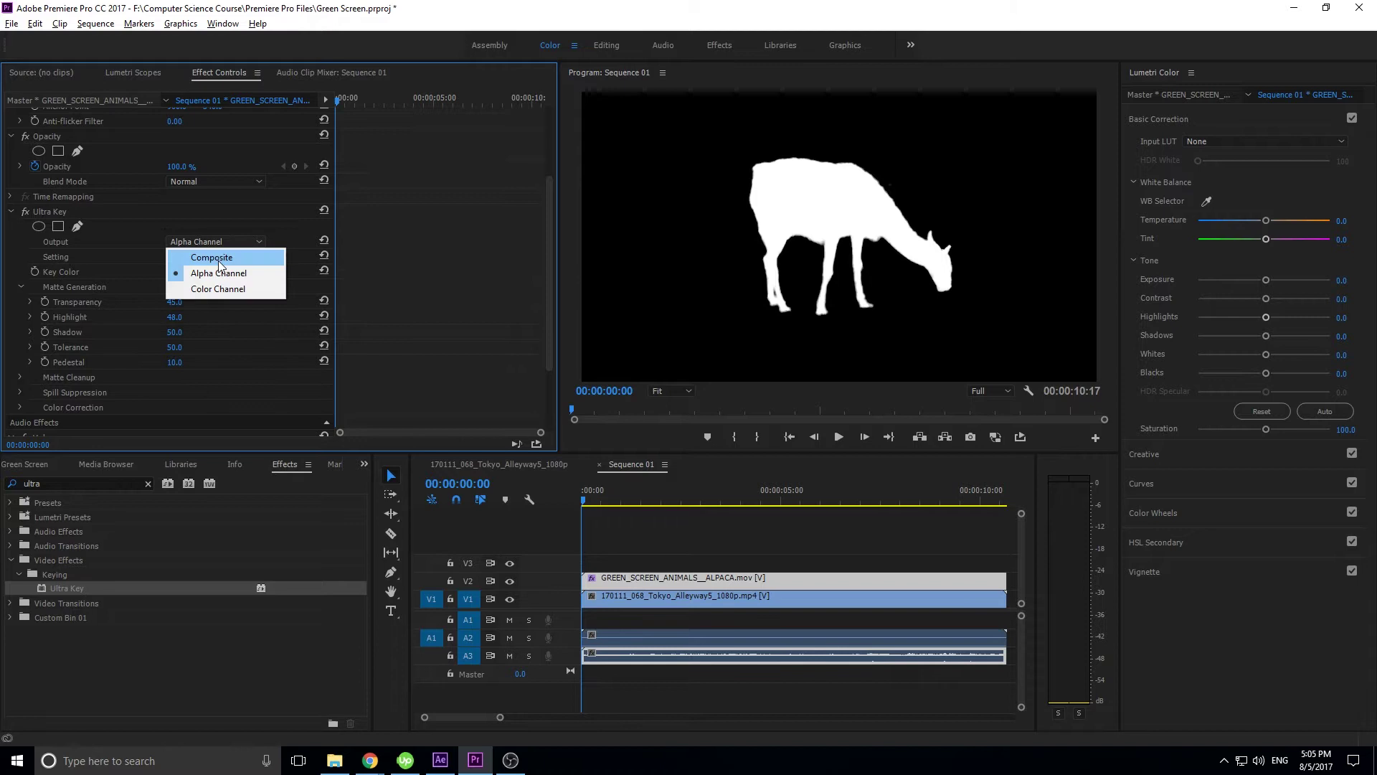
click(212, 257)
click(19, 211)
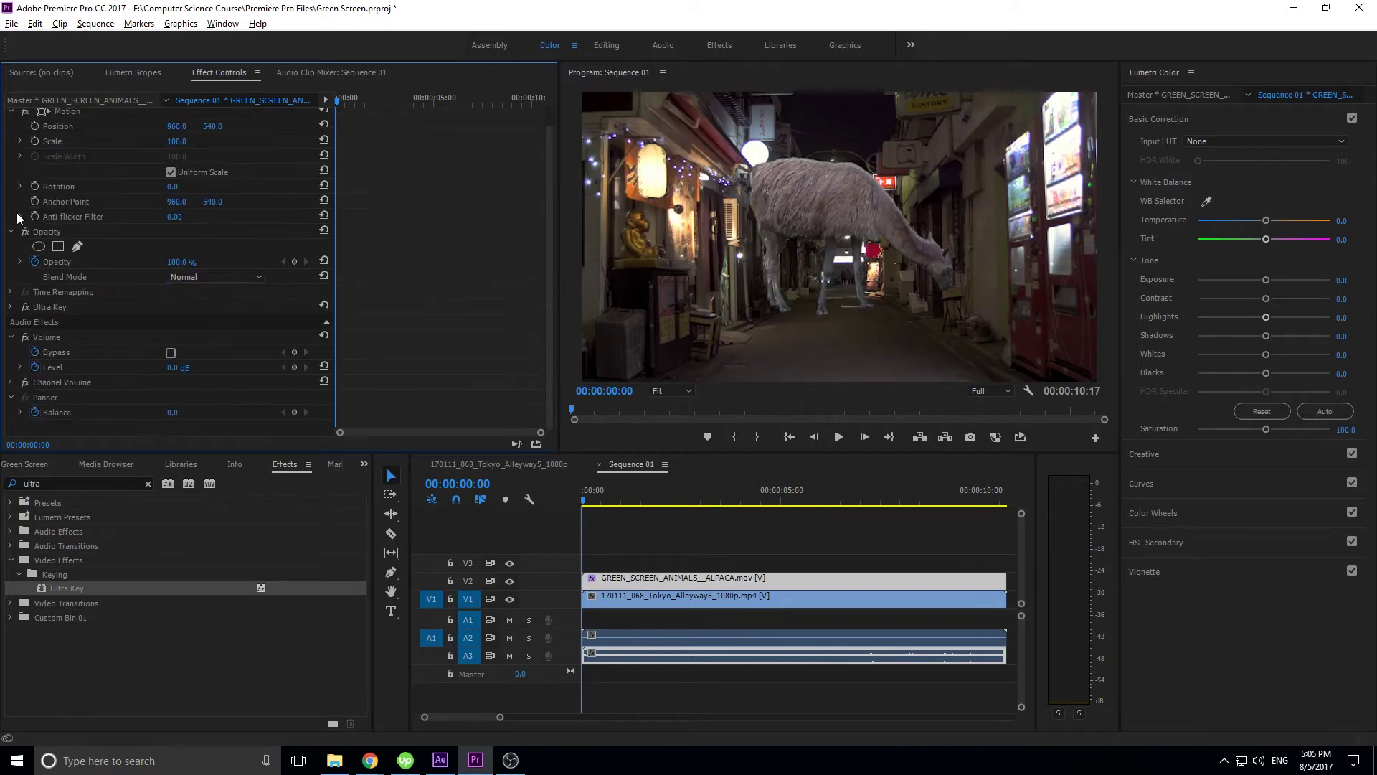
Move the alpaca down the alley and scale it to 35.6% using Motion
click(824, 226)
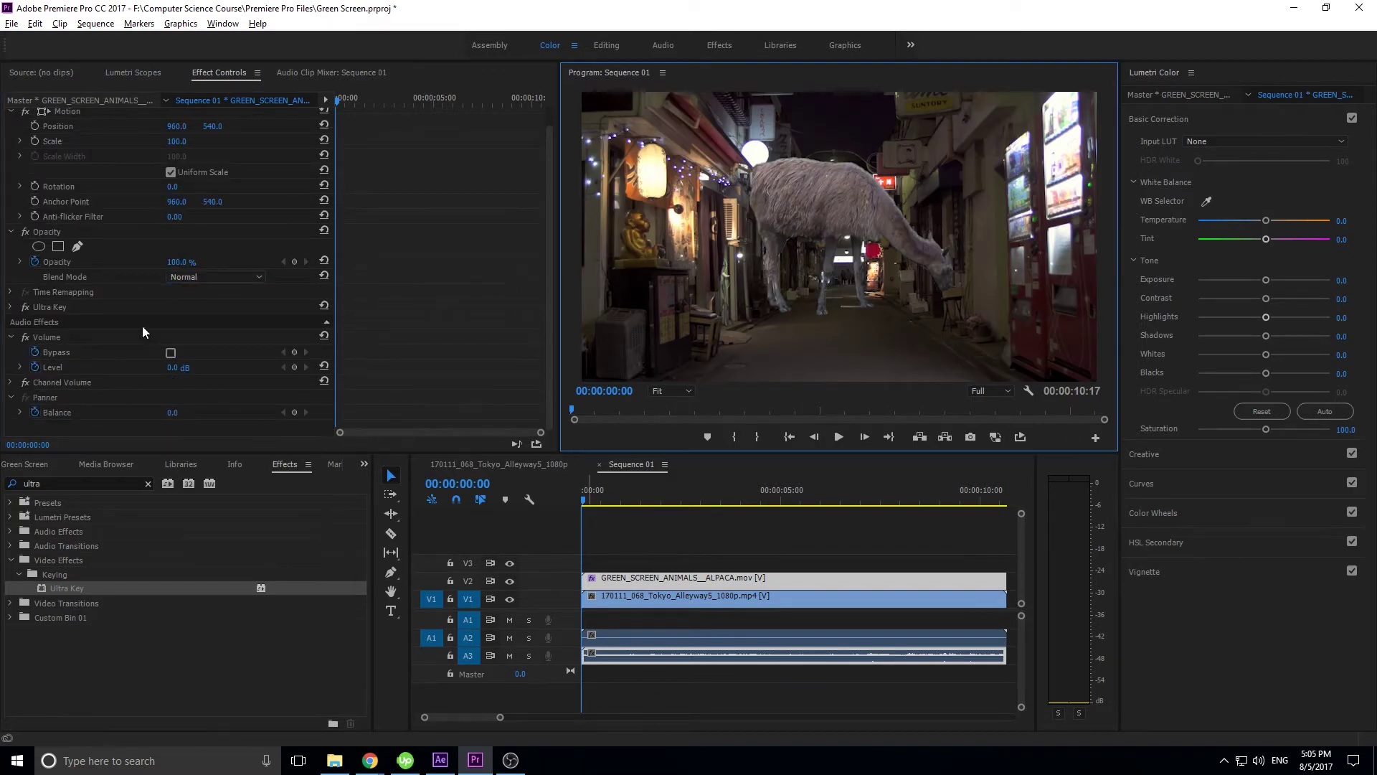
scroll(111, 211, up, 1)
click(58, 136)
click(58, 131)
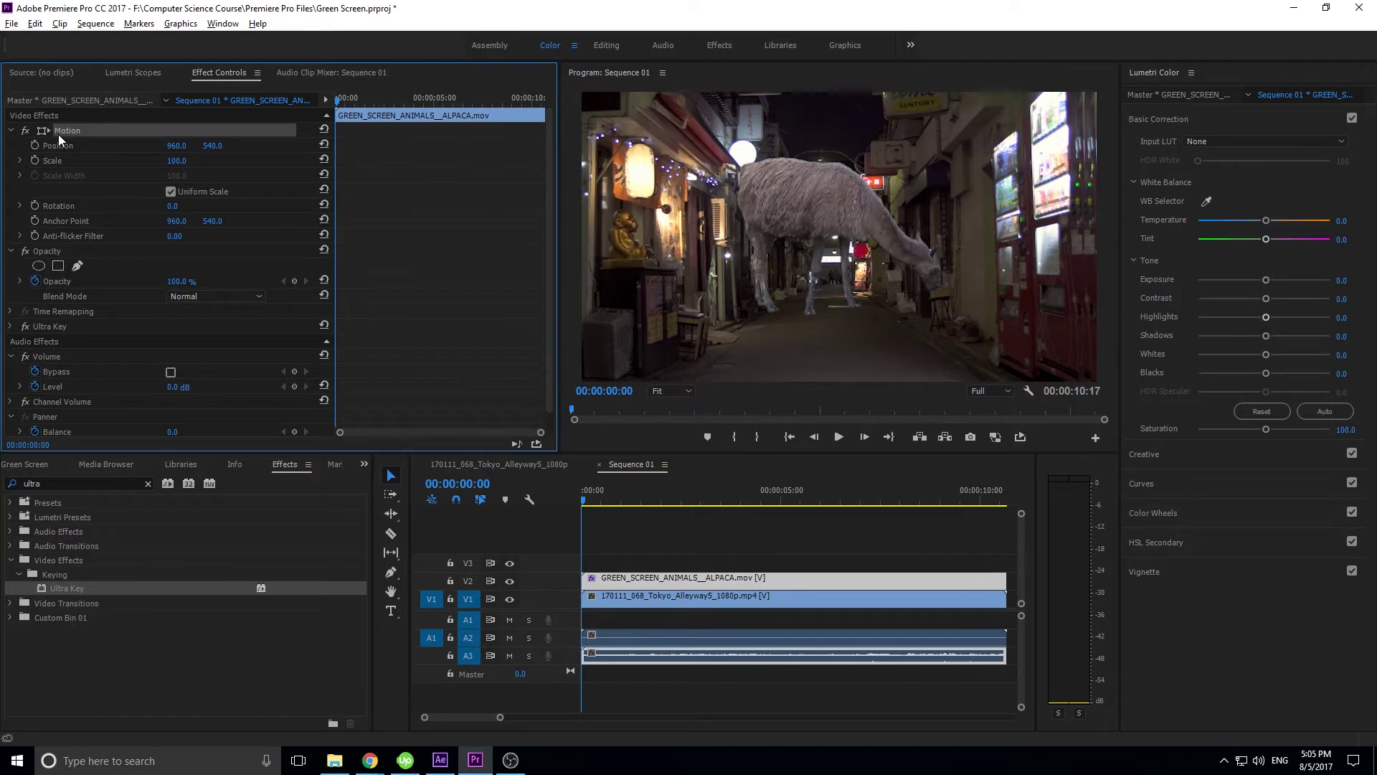
drag(866, 242, 855, 310)
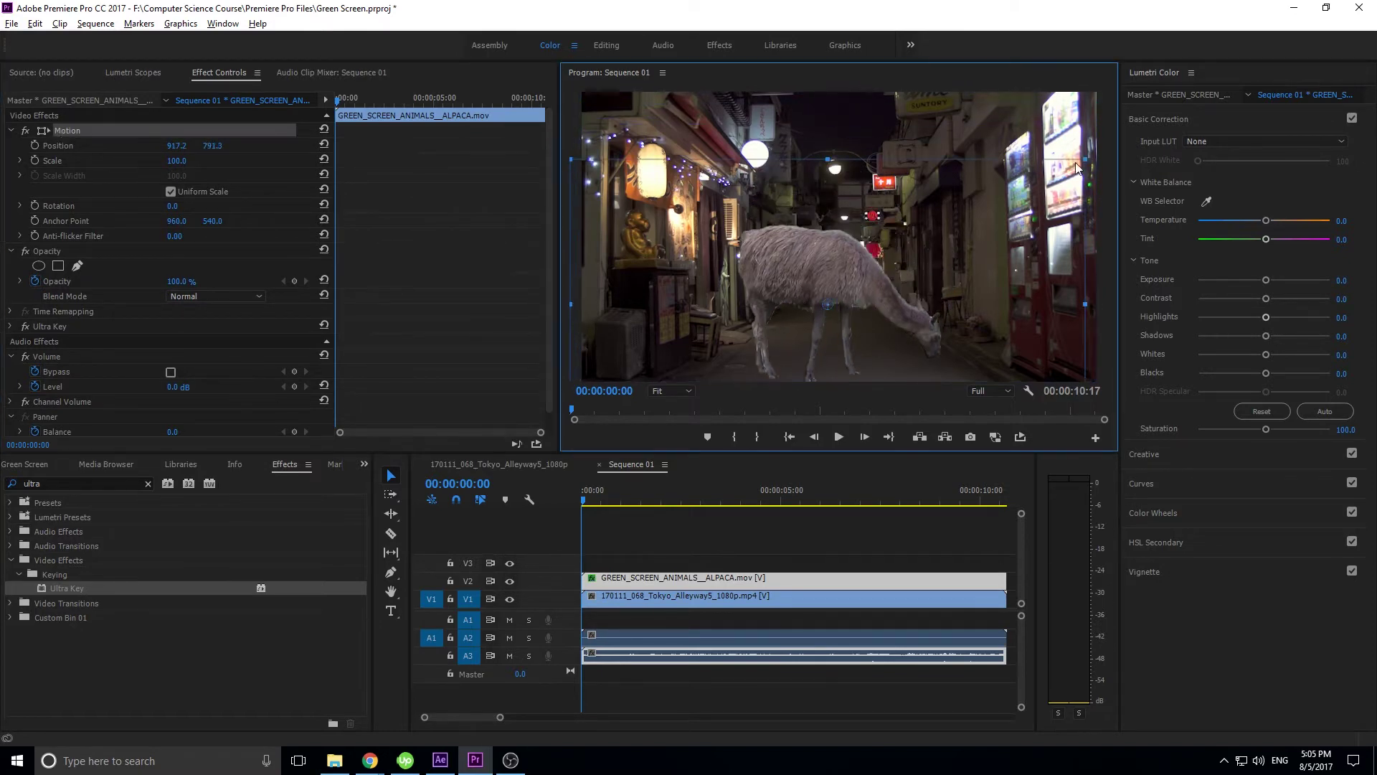
drag(1085, 159, 808, 297)
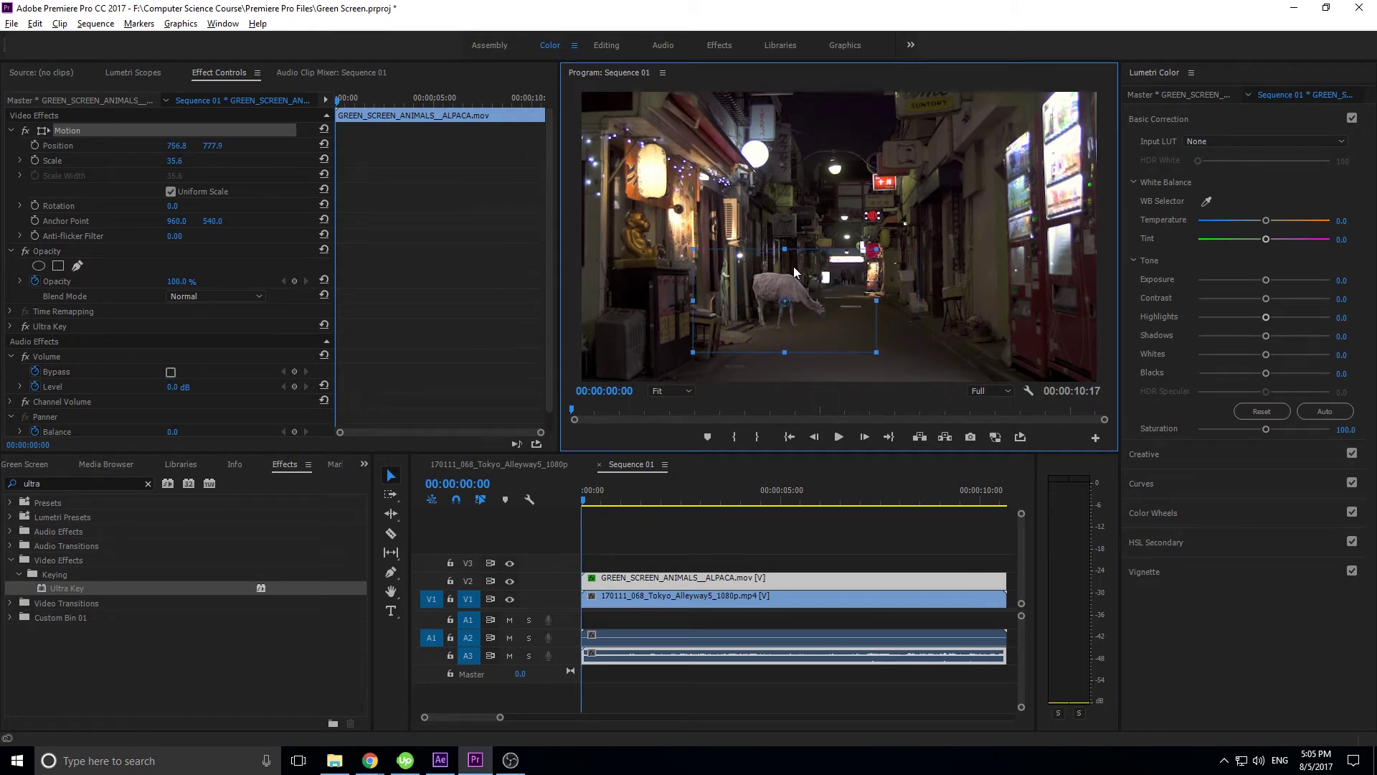
click(855, 522)
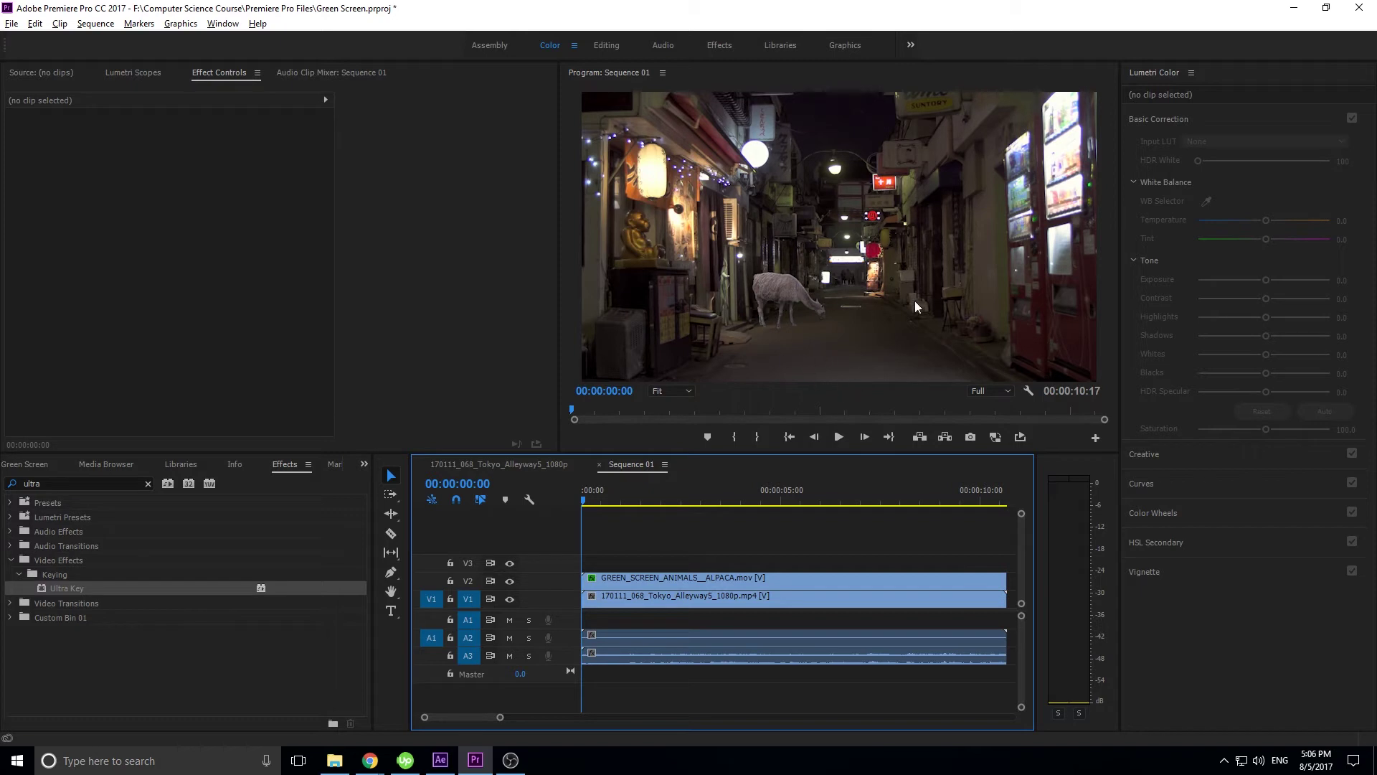
Grade the alpaca clip with Lumetri Temperature 16.8 and Exposure -0.9
click(717, 579)
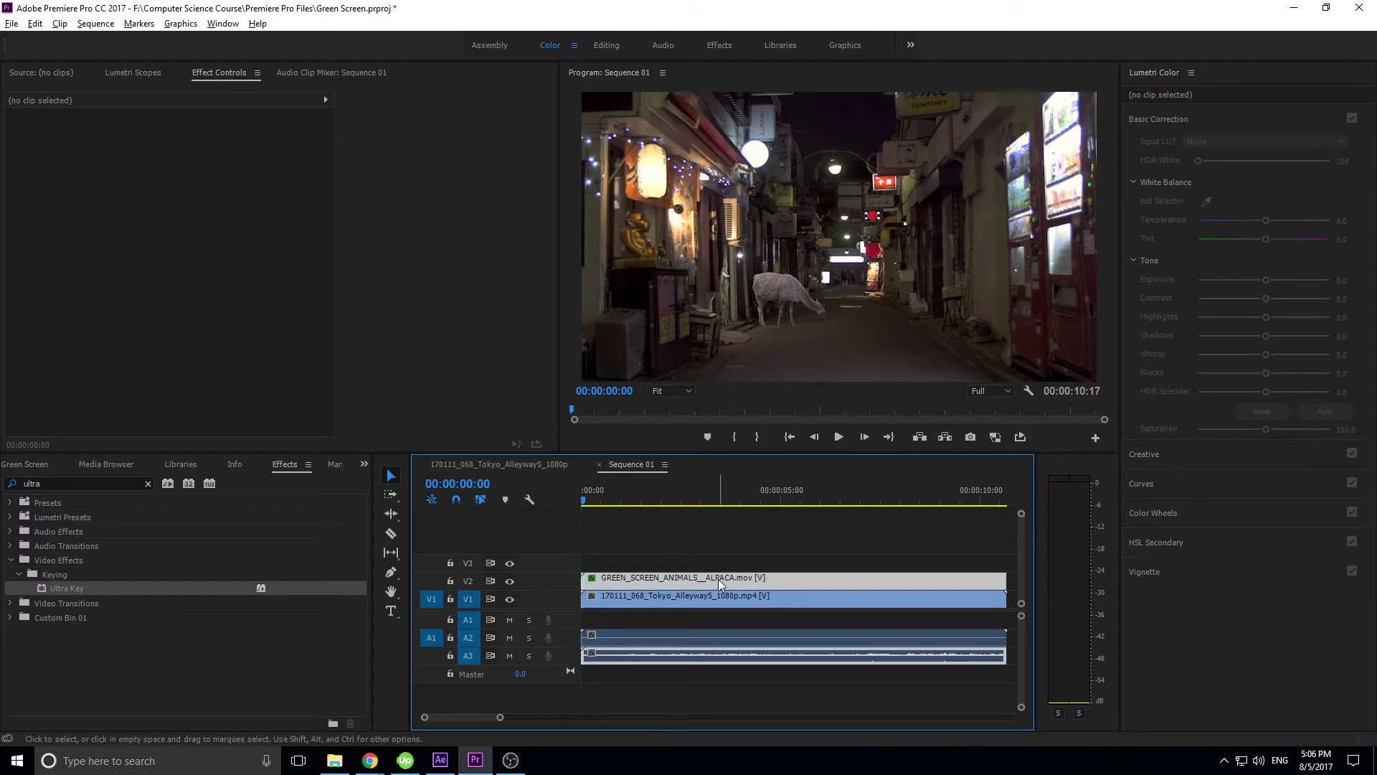
drag(1266, 225, 1274, 222)
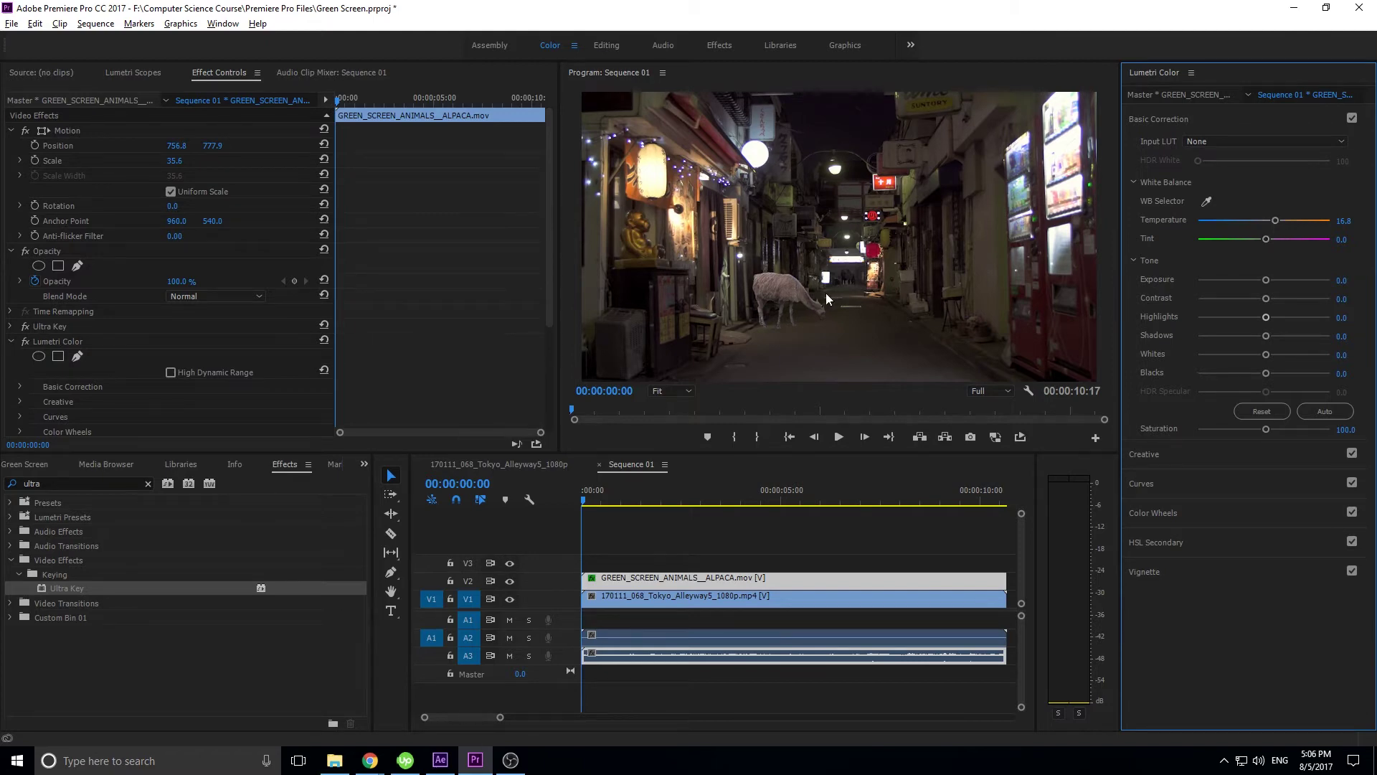
drag(1263, 280, 1252, 281)
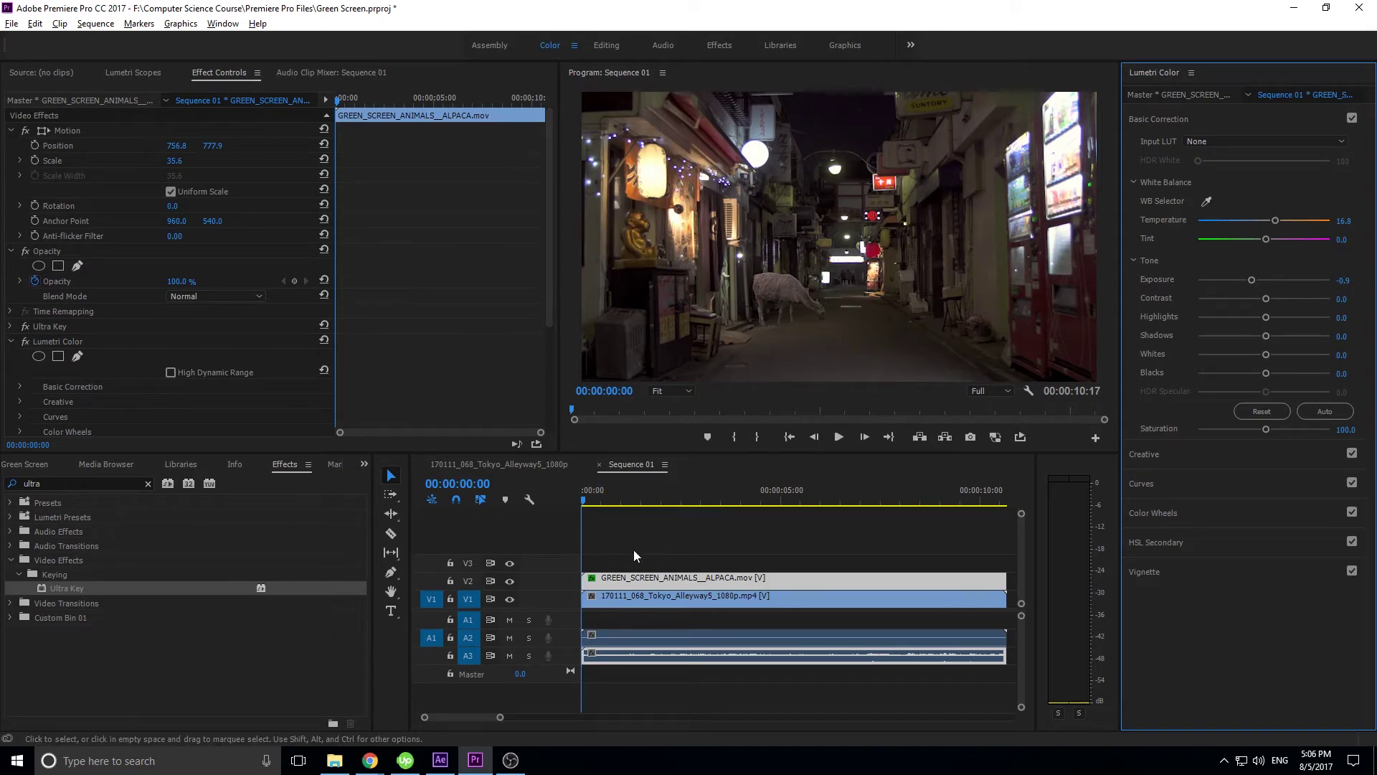
Place Snowy_Christmas_Scene__TreesVidevo.mov from the Project panel onto track V3
click(27, 464)
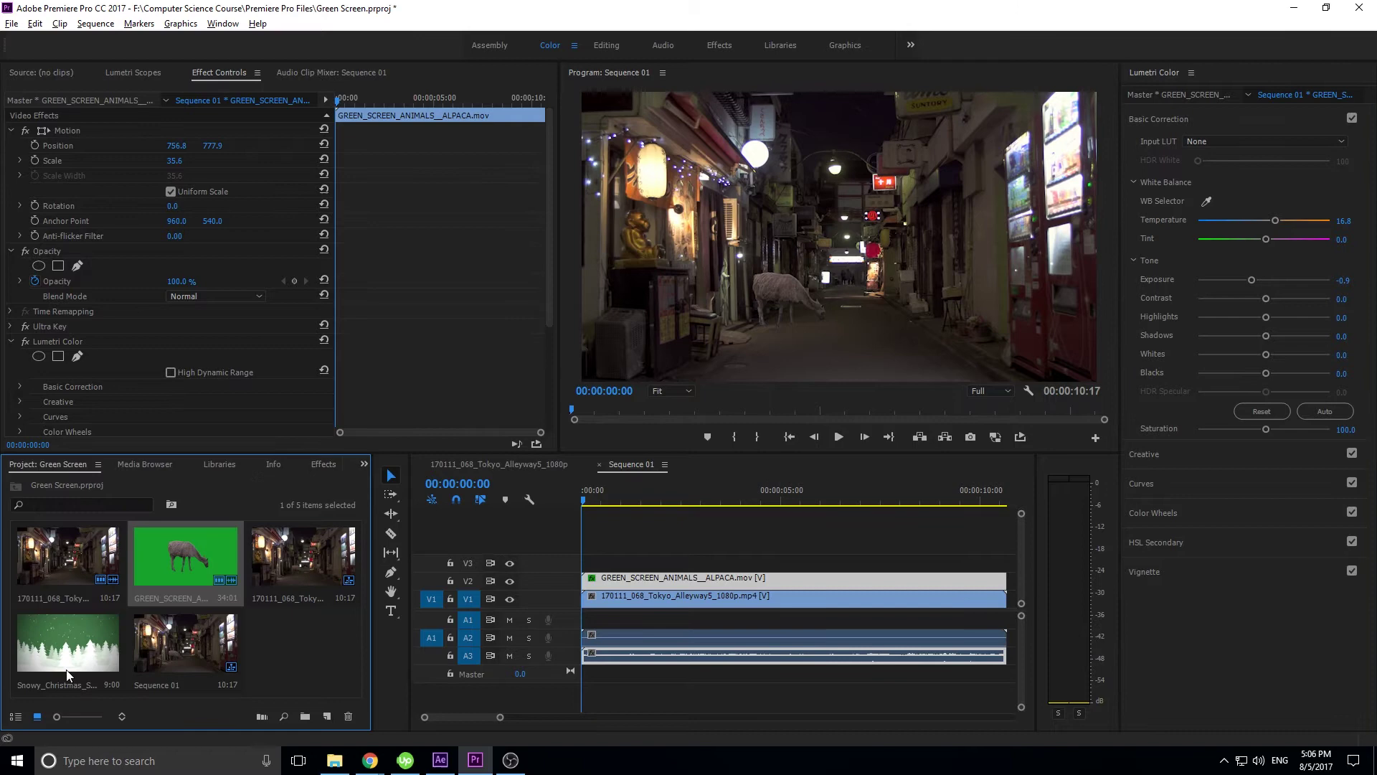
drag(365, 595, 585, 559)
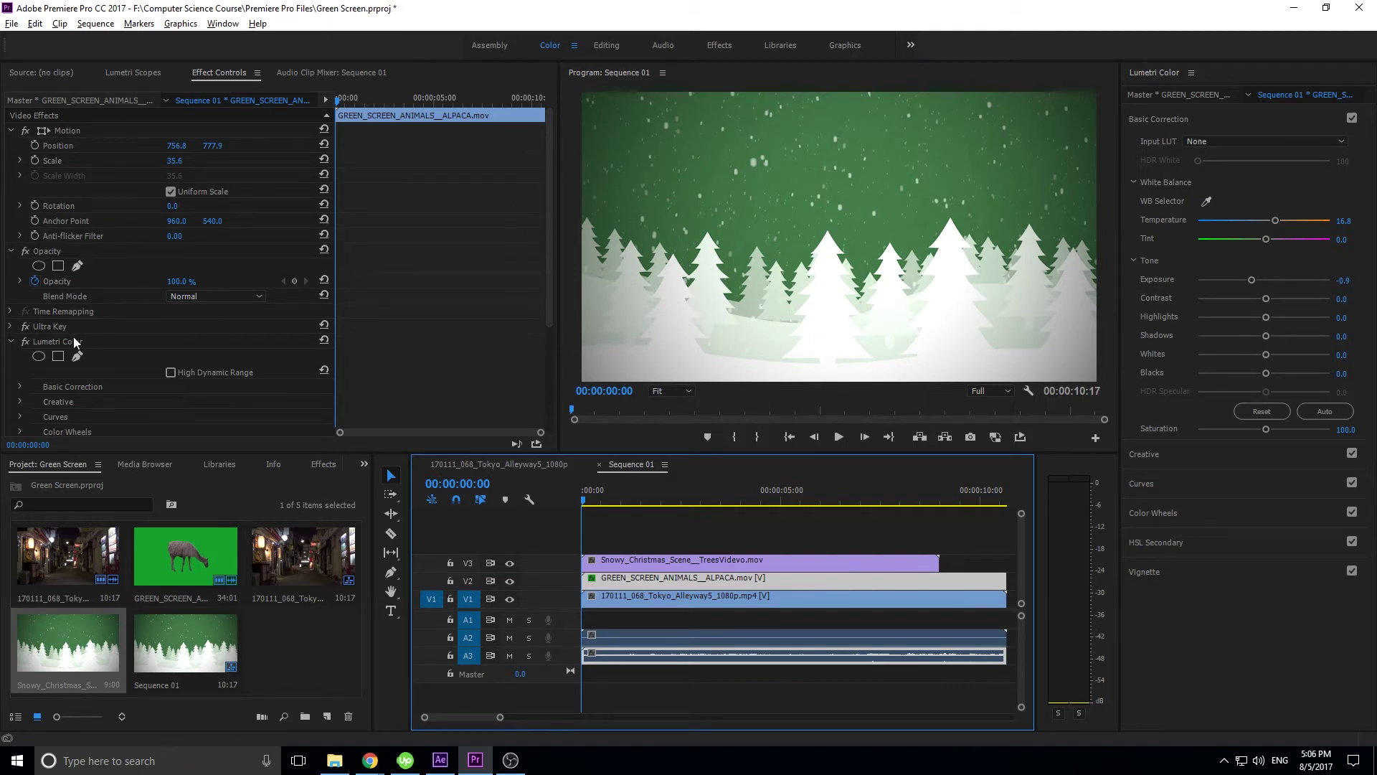
Apply Ultra Key to the snowy-trees clip and sample its green background as the key colour
click(323, 464)
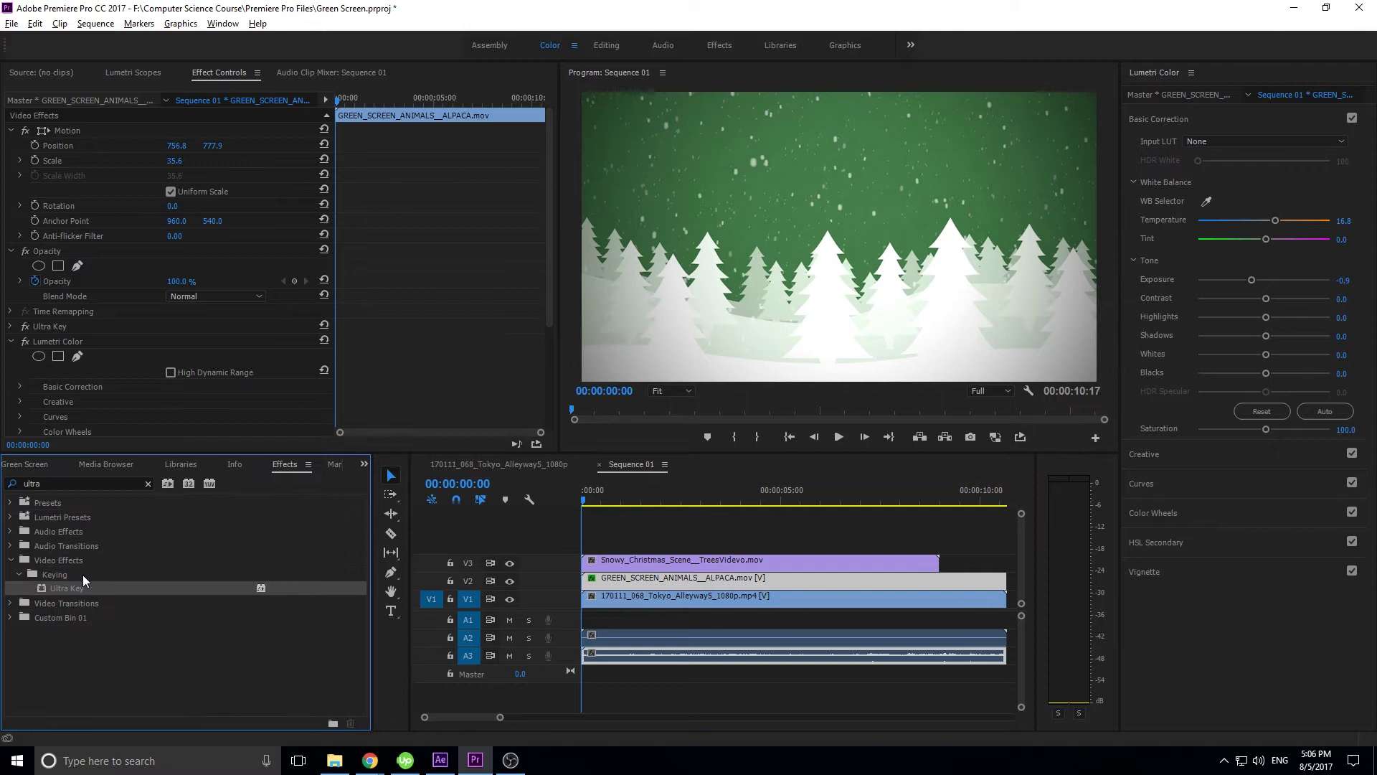
drag(82, 592, 700, 561)
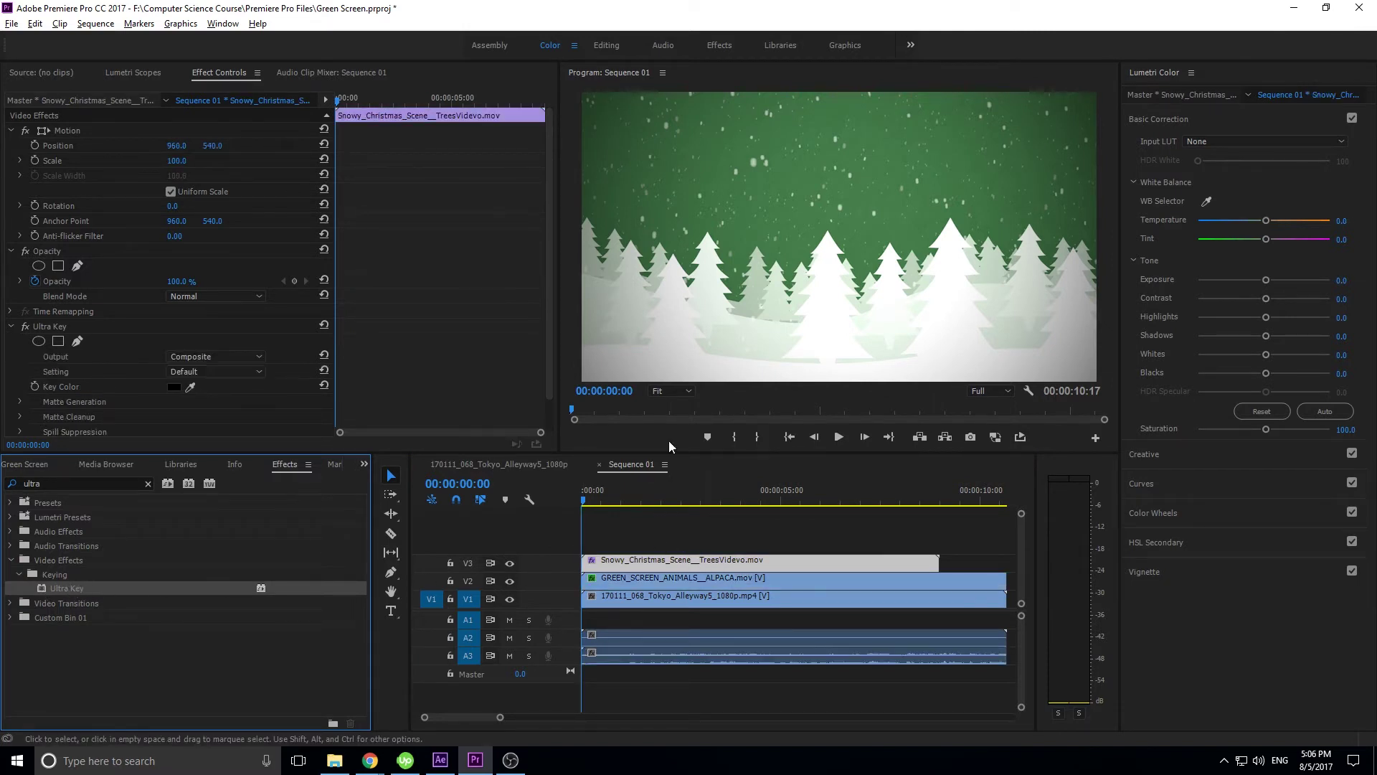
click(190, 387)
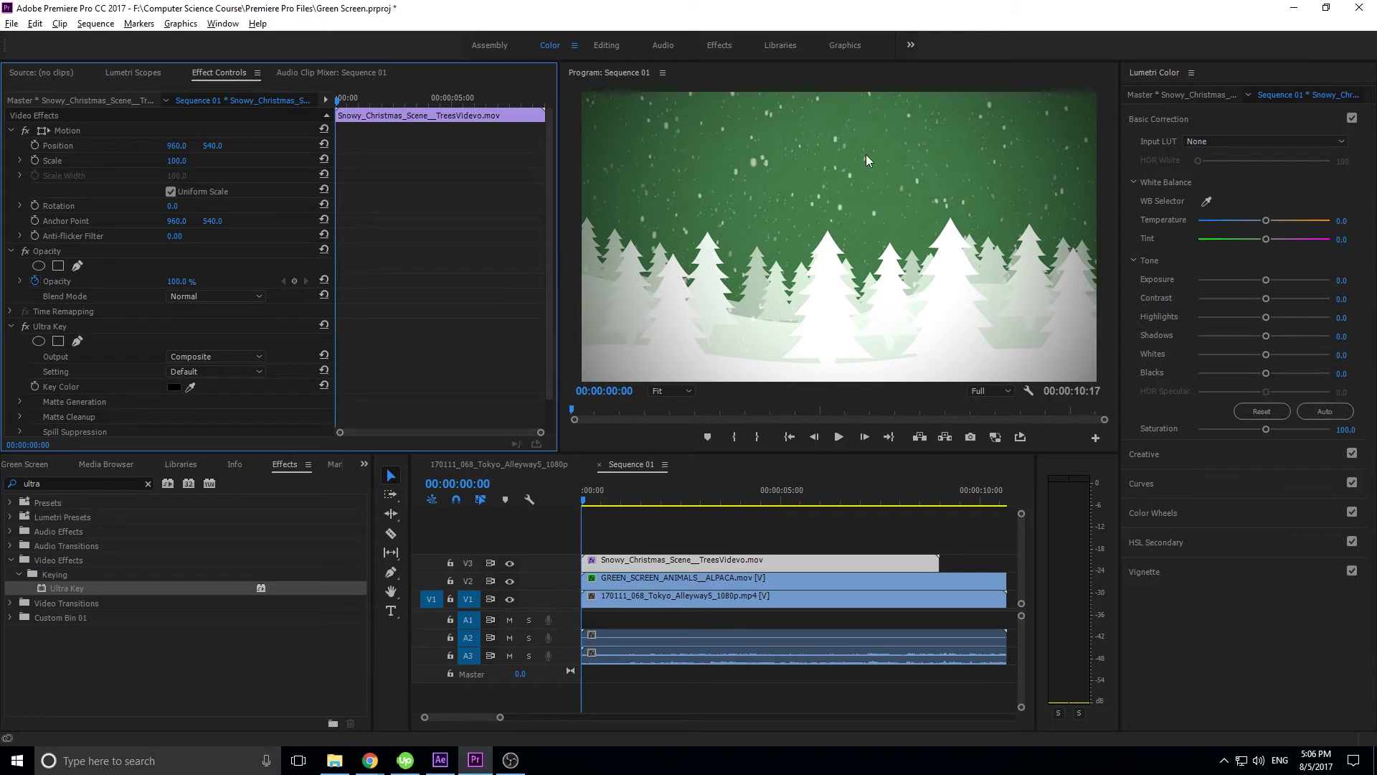
drag(190, 387, 841, 183)
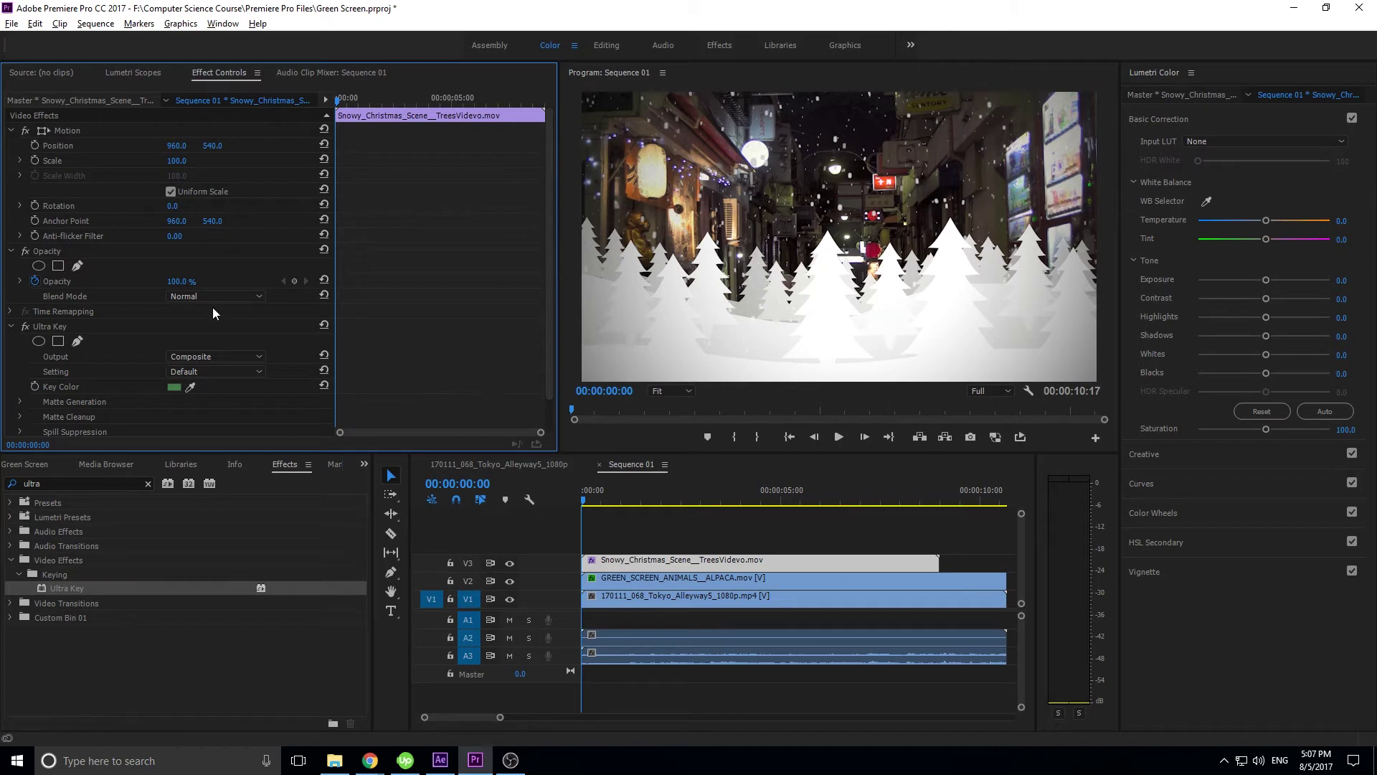
Switch the snowy-trees Ultra Key Output between Alpha Channel and Composite, ending on Alpha Channel
click(209, 359)
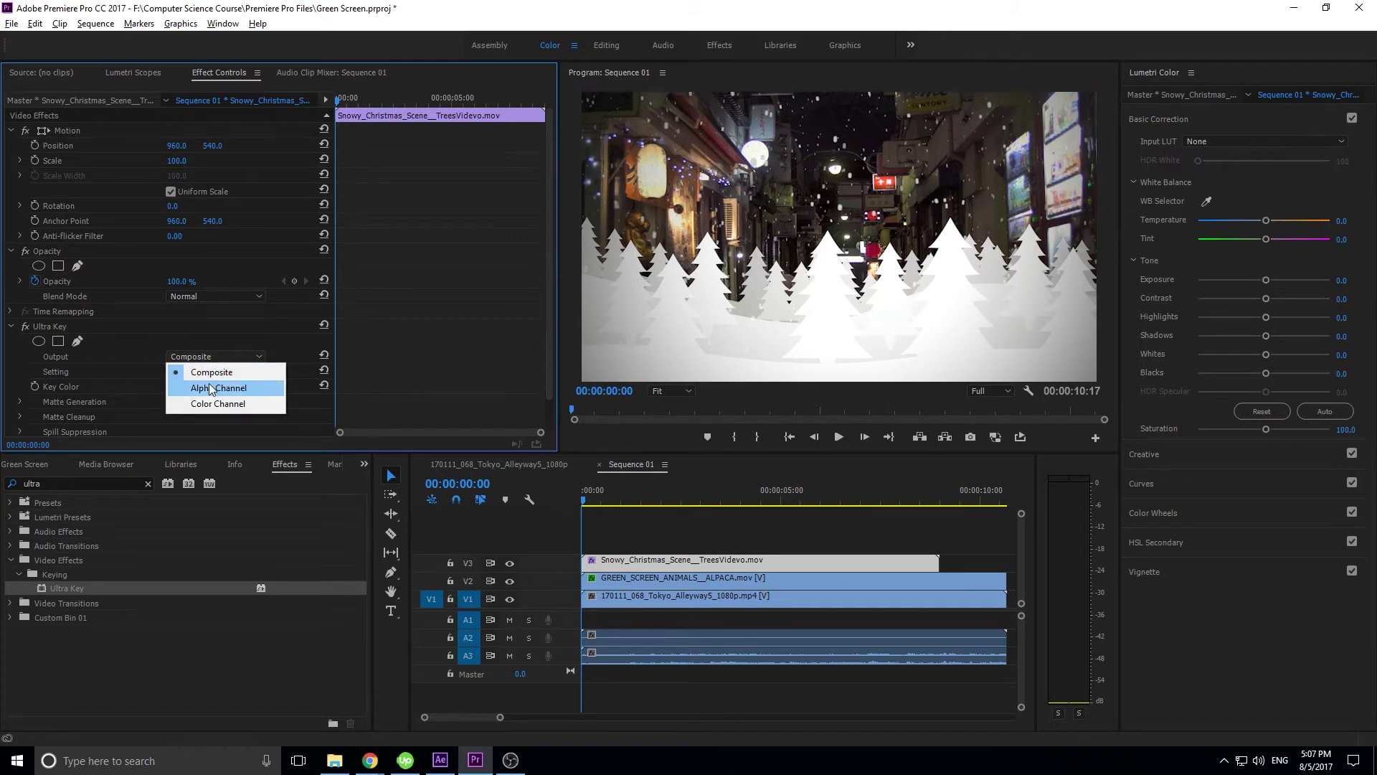
click(209, 386)
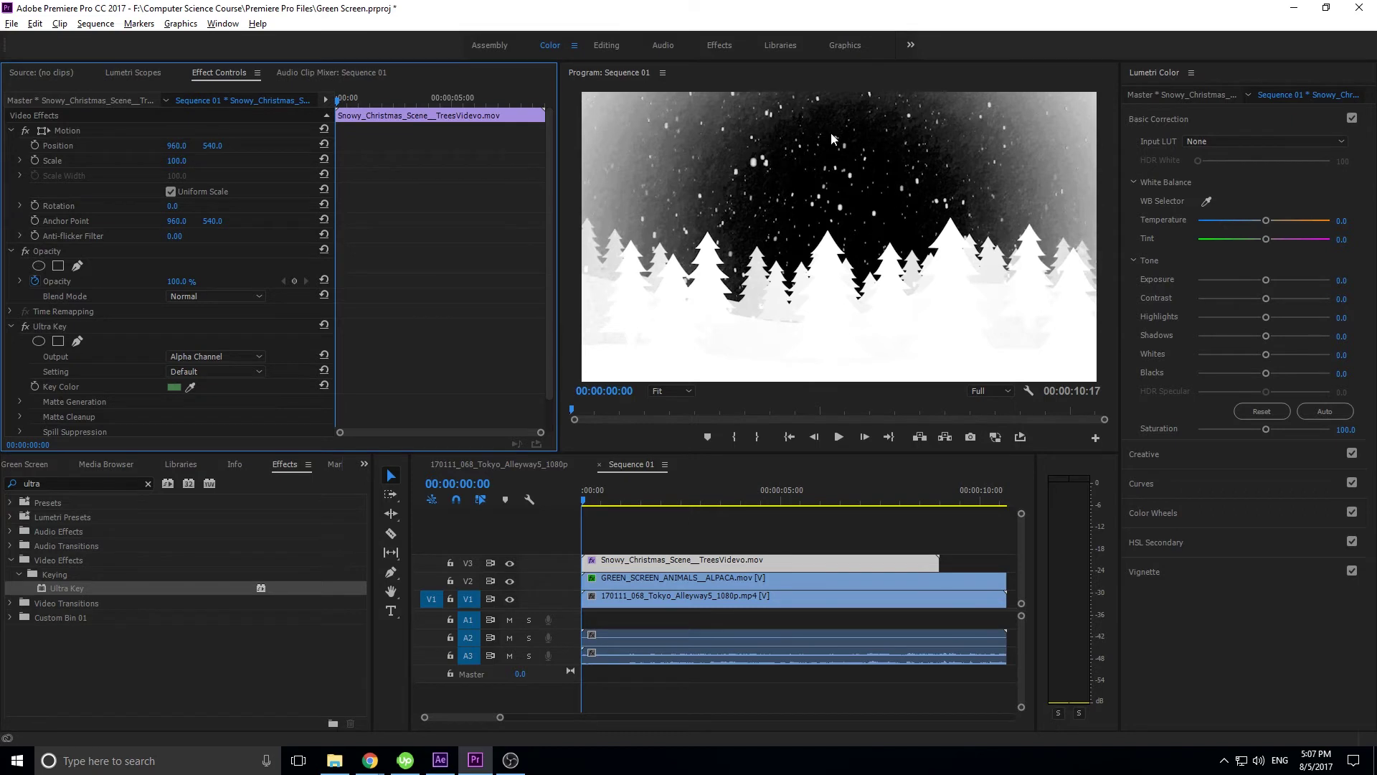
click(205, 358)
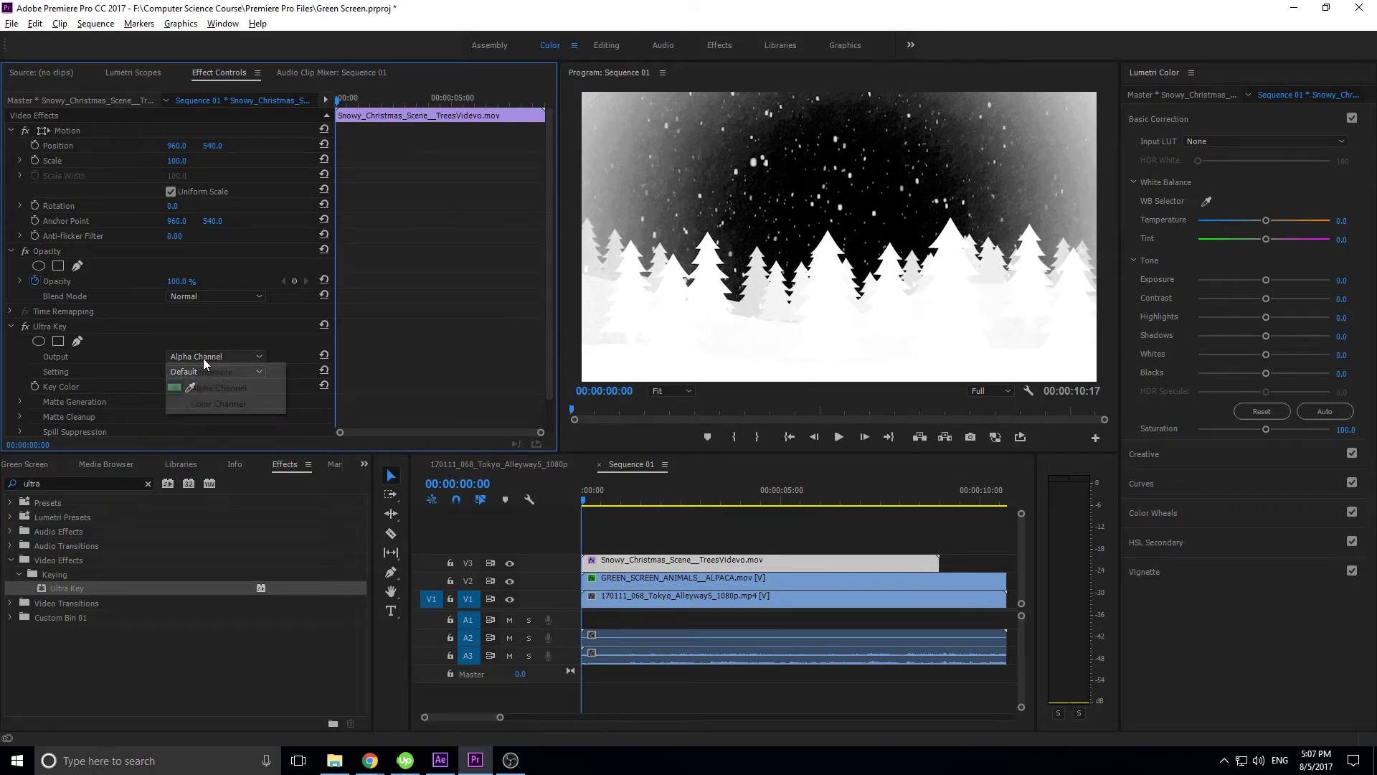
click(210, 372)
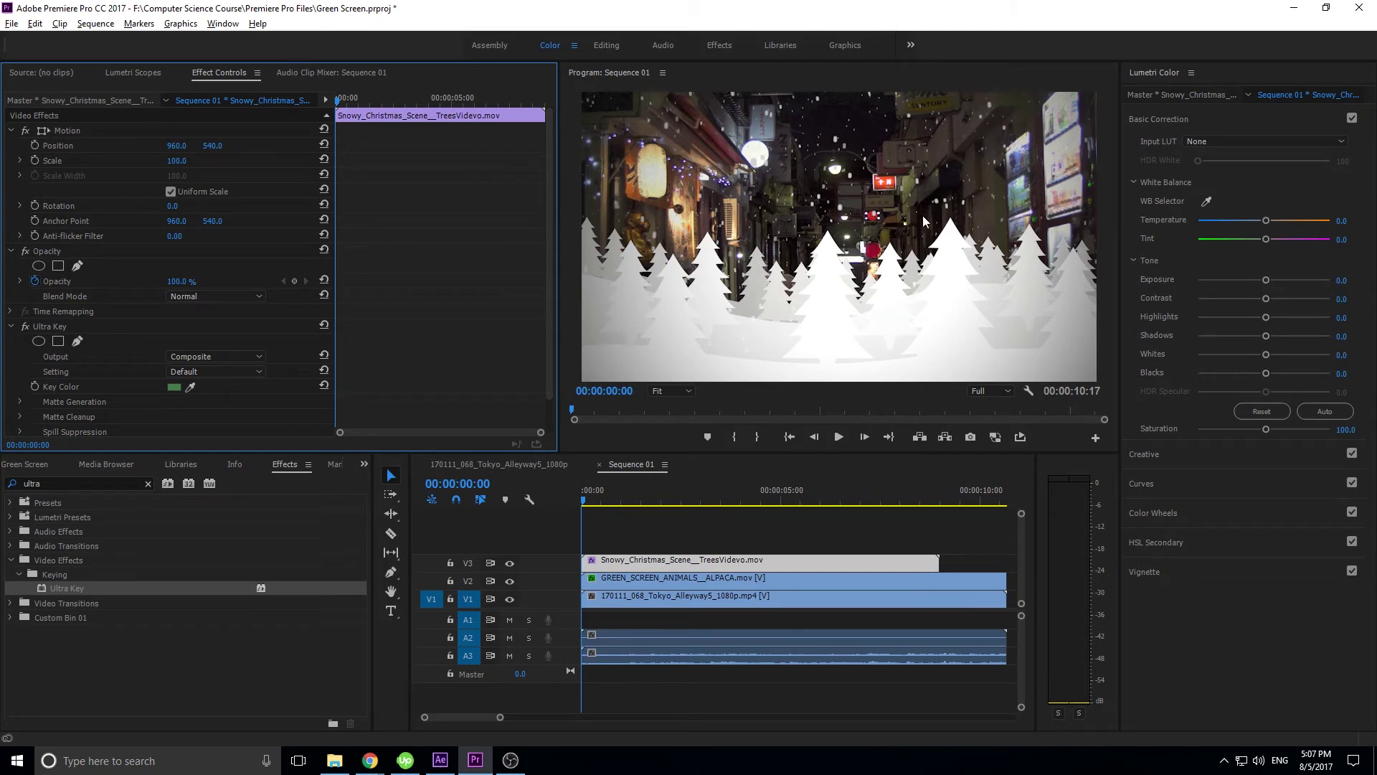
click(223, 360)
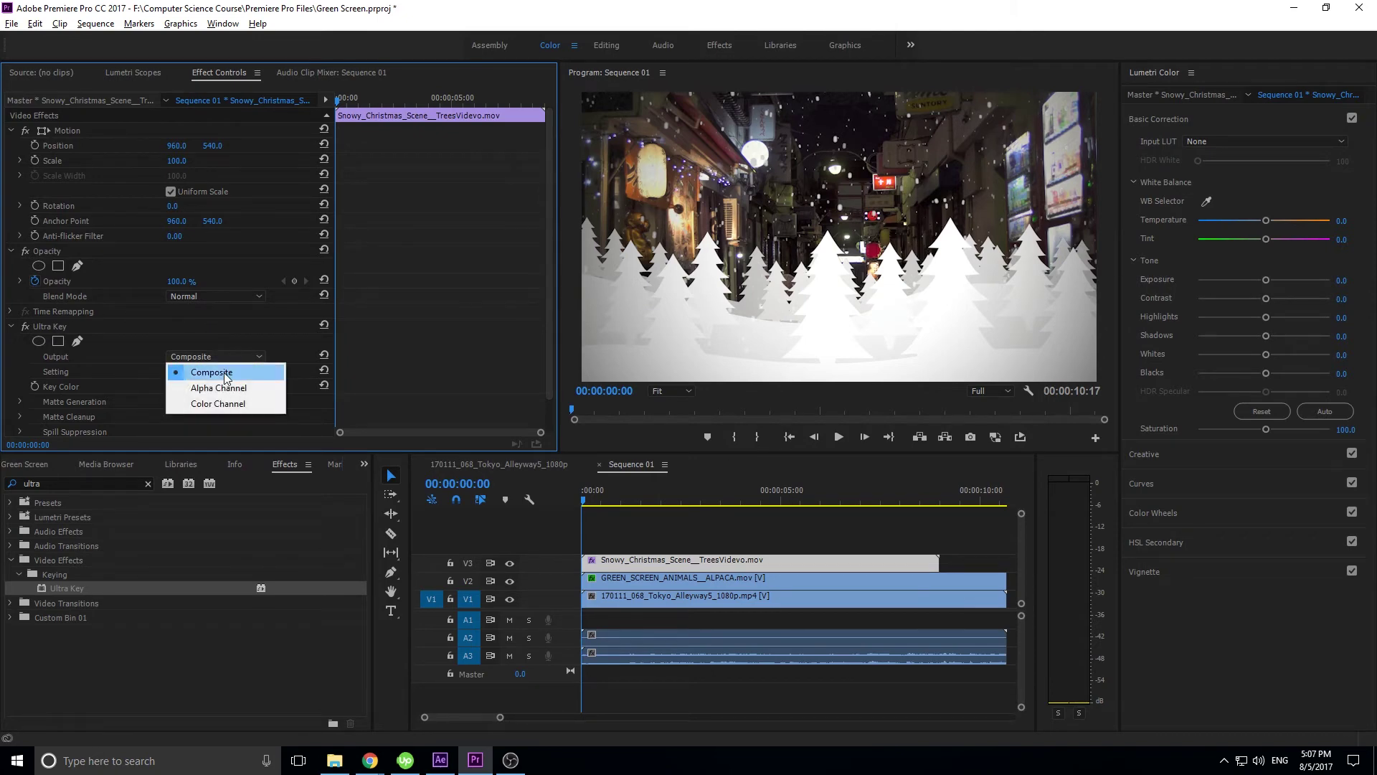
click(221, 387)
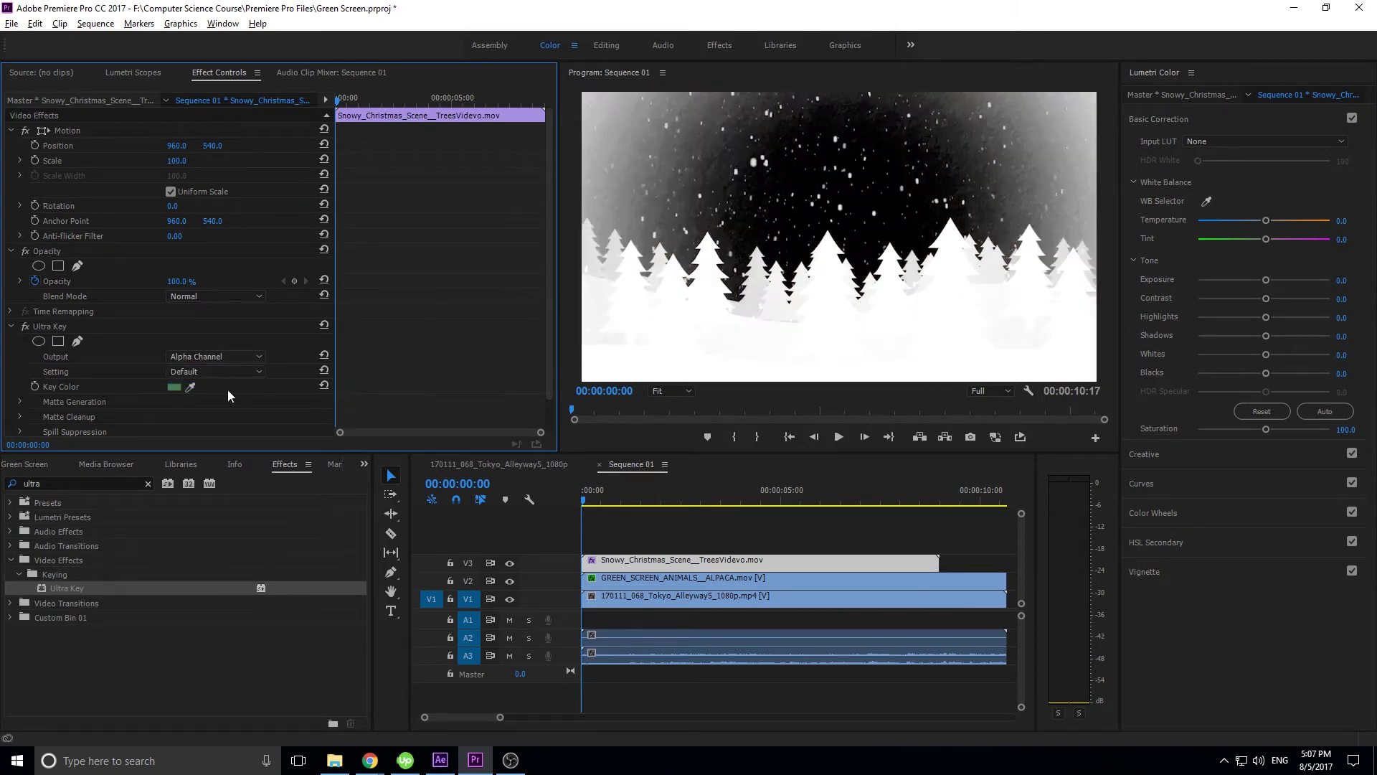
scroll(227, 389, down, 1)
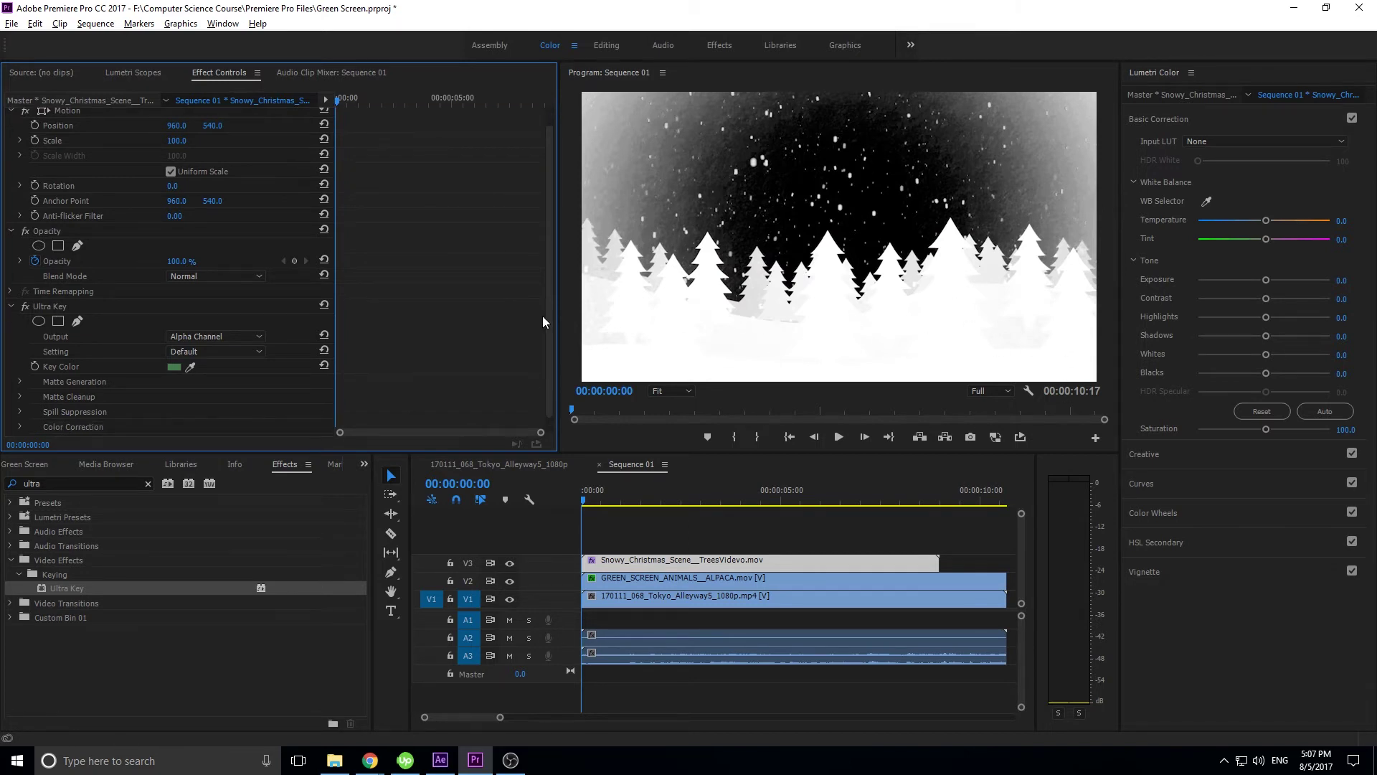
scroll(216, 337, down, 1)
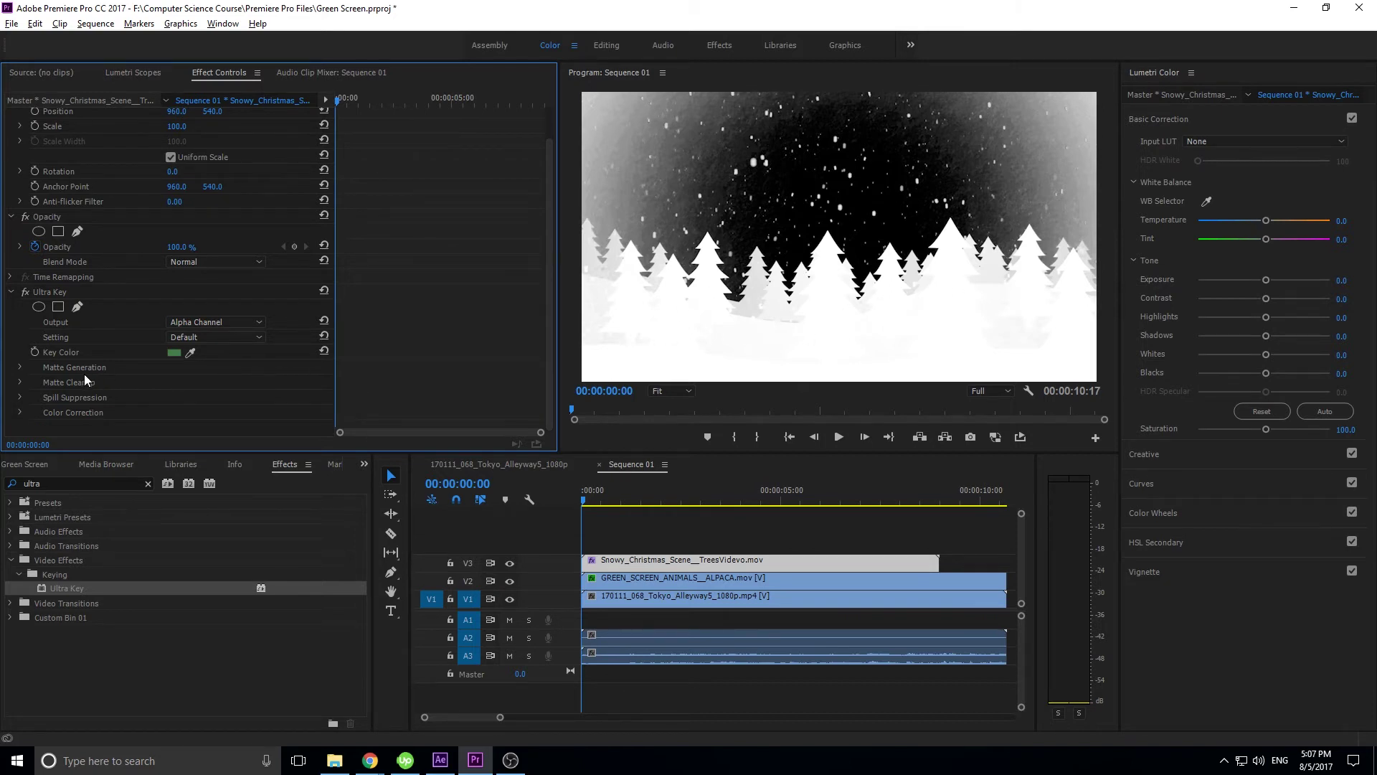
Set the overlay's Ultra Key Highlight to 47 and Shadow to 0, with Composite output
click(21, 367)
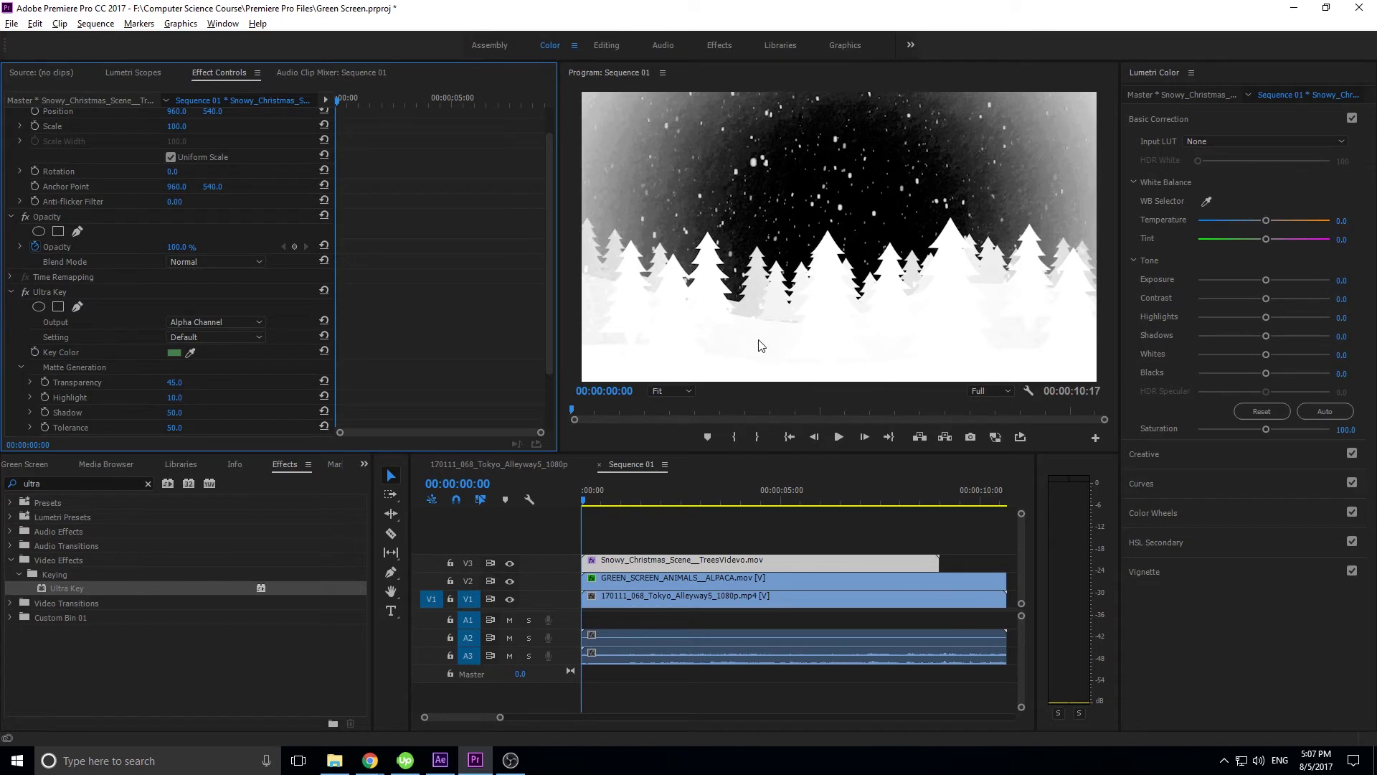
drag(175, 397, 208, 397)
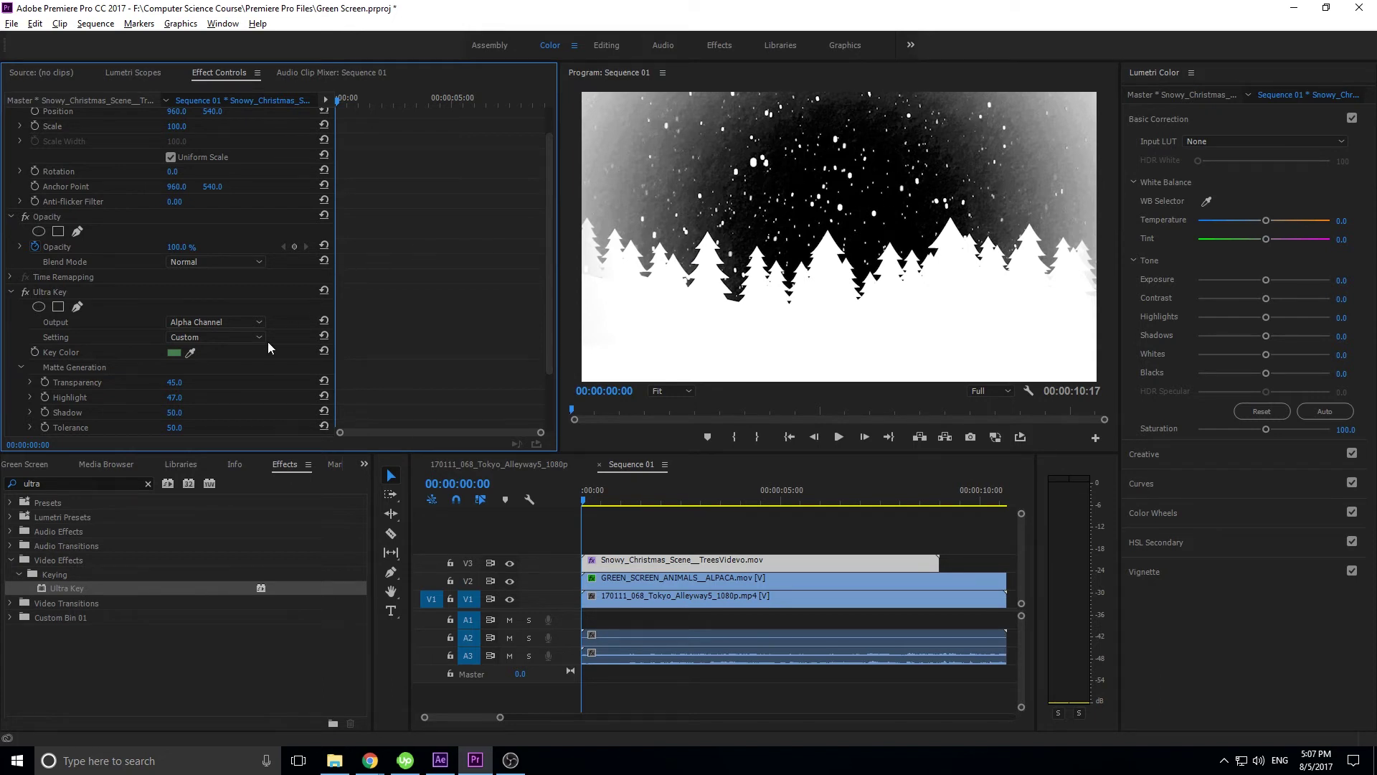
scroll(207, 391, down, 1)
drag(187, 387, 149, 387)
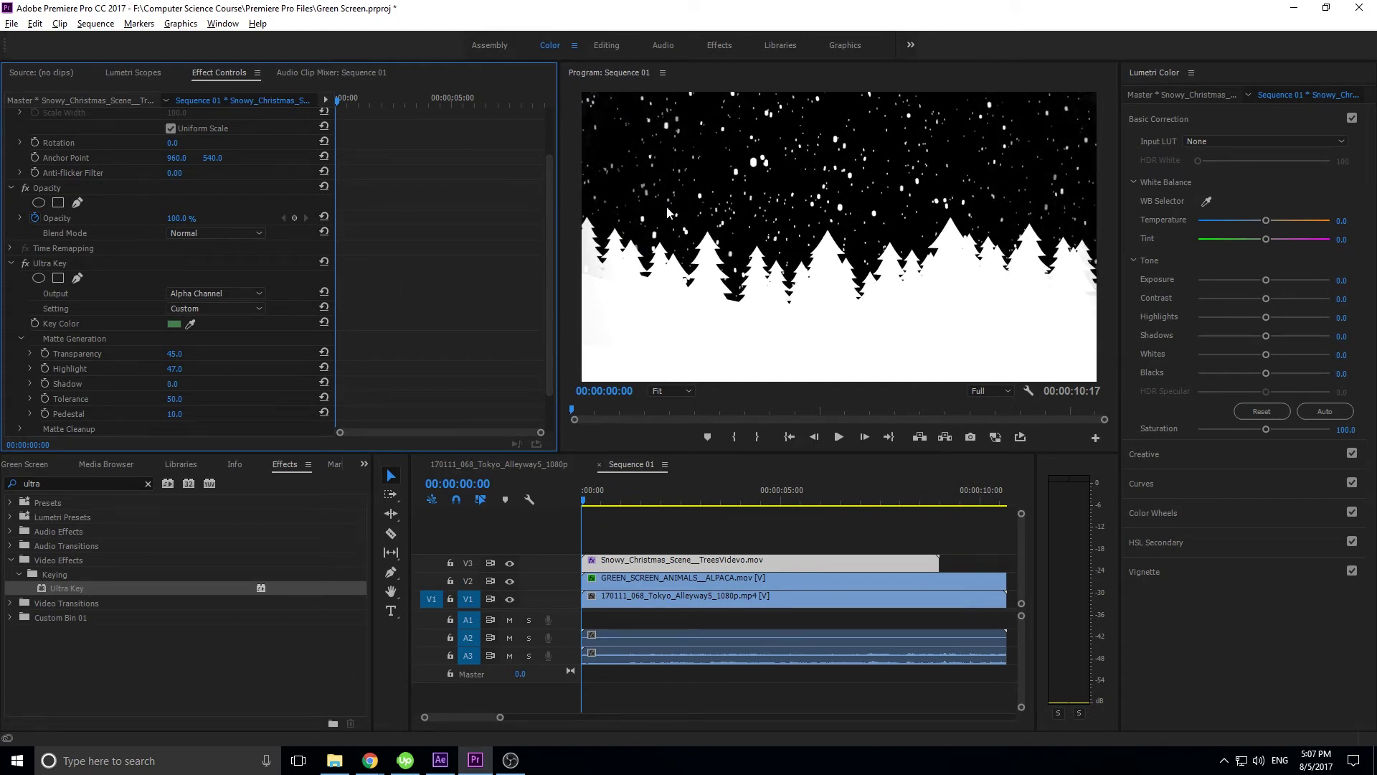
click(218, 294)
click(217, 309)
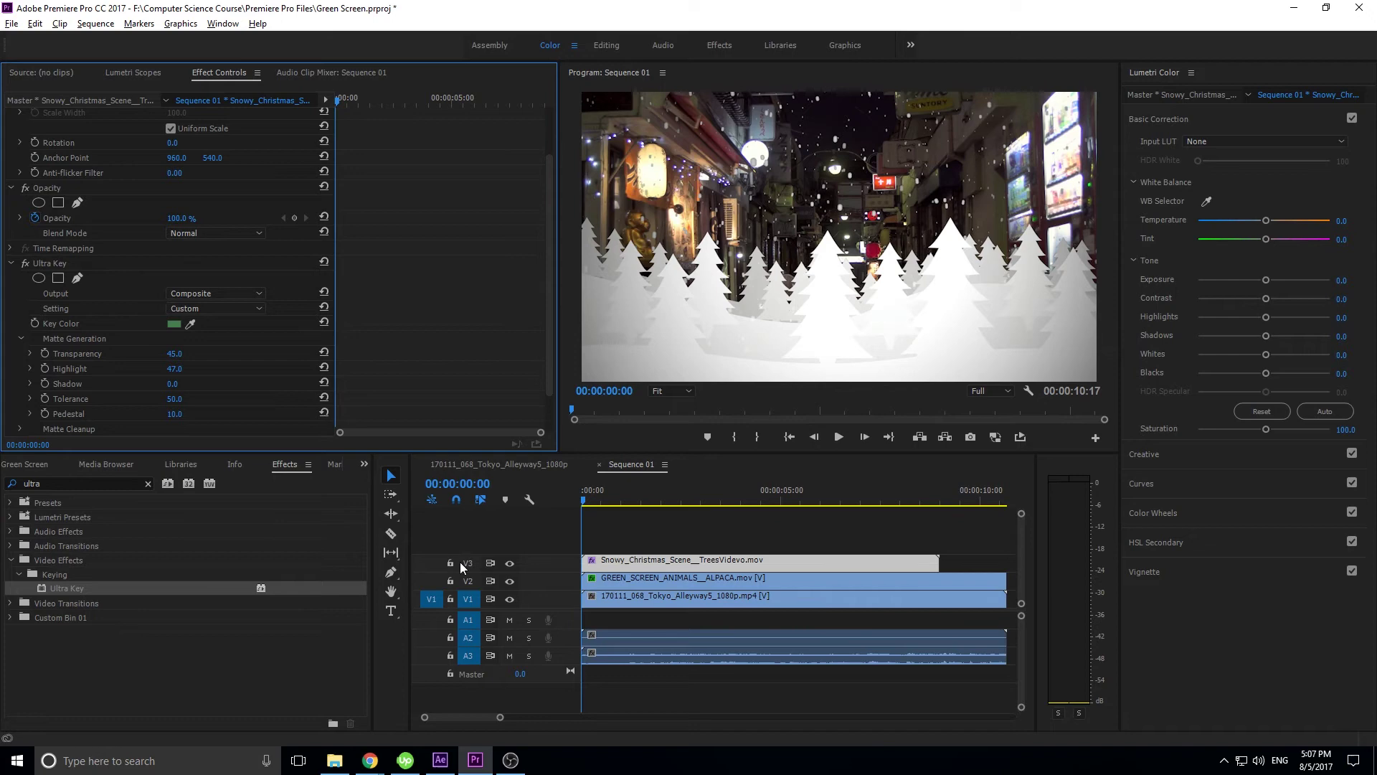
Toggle the V3 snowy-trees overlay on and off to compare, then preview playback
click(514, 562)
click(514, 562)
click(514, 563)
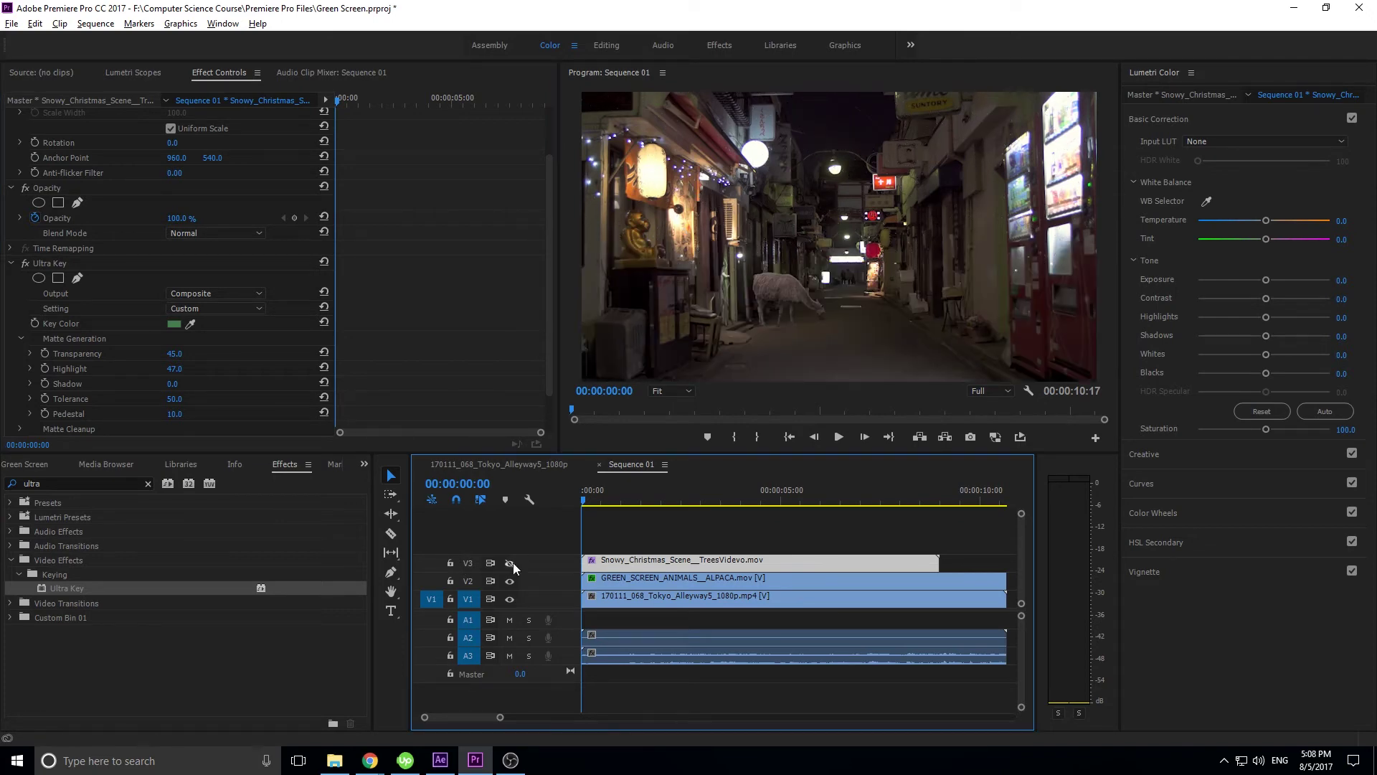
click(514, 562)
click(513, 562)
click(514, 563)
click(514, 563)
click(514, 563)
key(space)
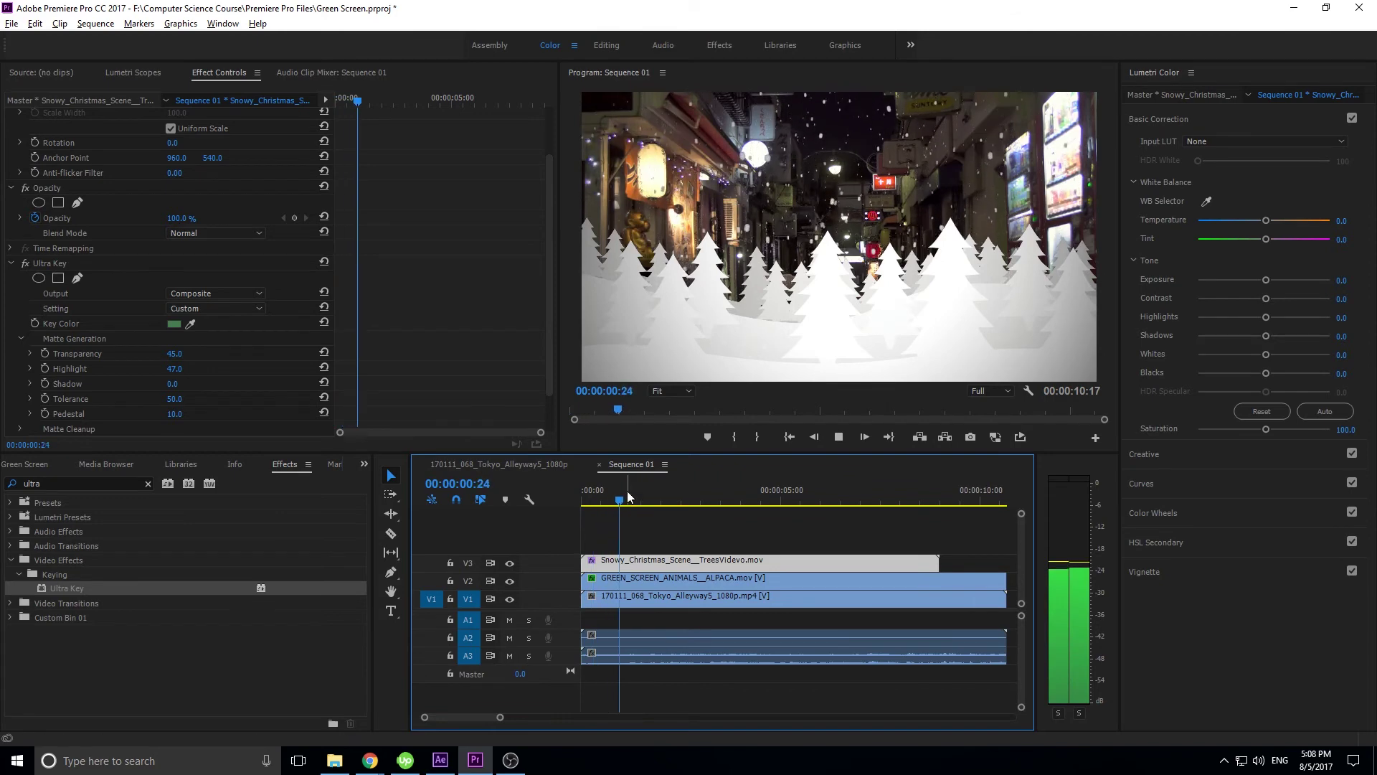
key(space)
Unlink all clips from their audio and delete the A3 and A2 audio clips
key(ctrl+a)
right_click(636, 652)
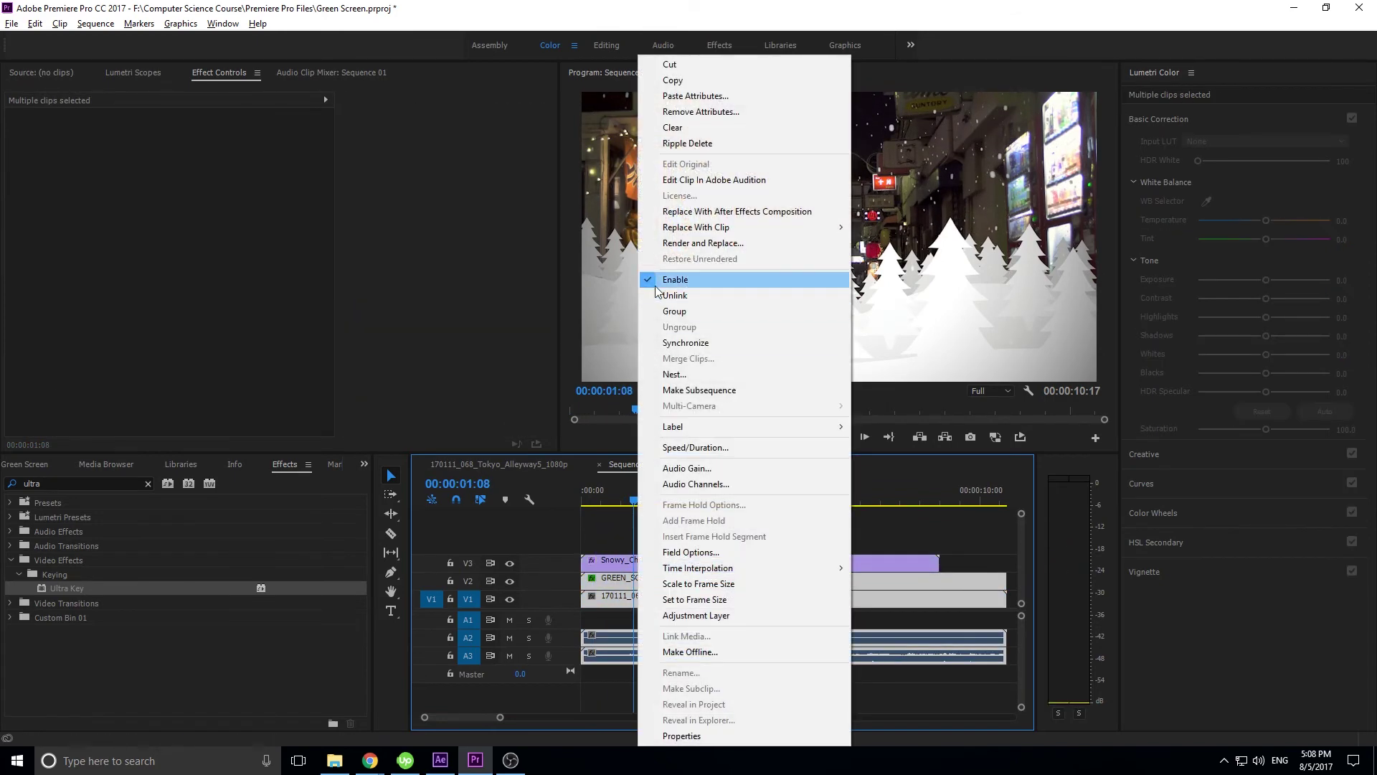
click(660, 298)
click(690, 657)
key(Delete)
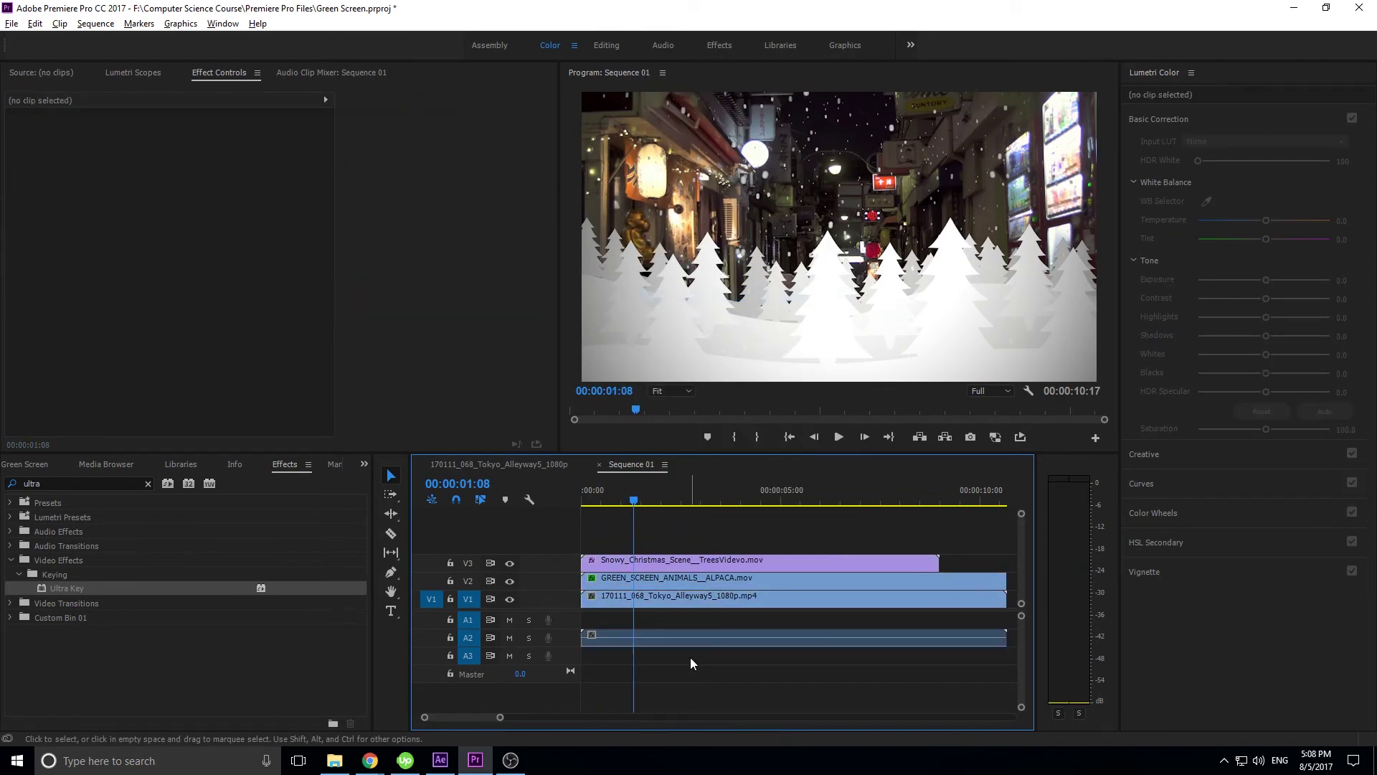
click(698, 633)
key(Delete)
key(space)
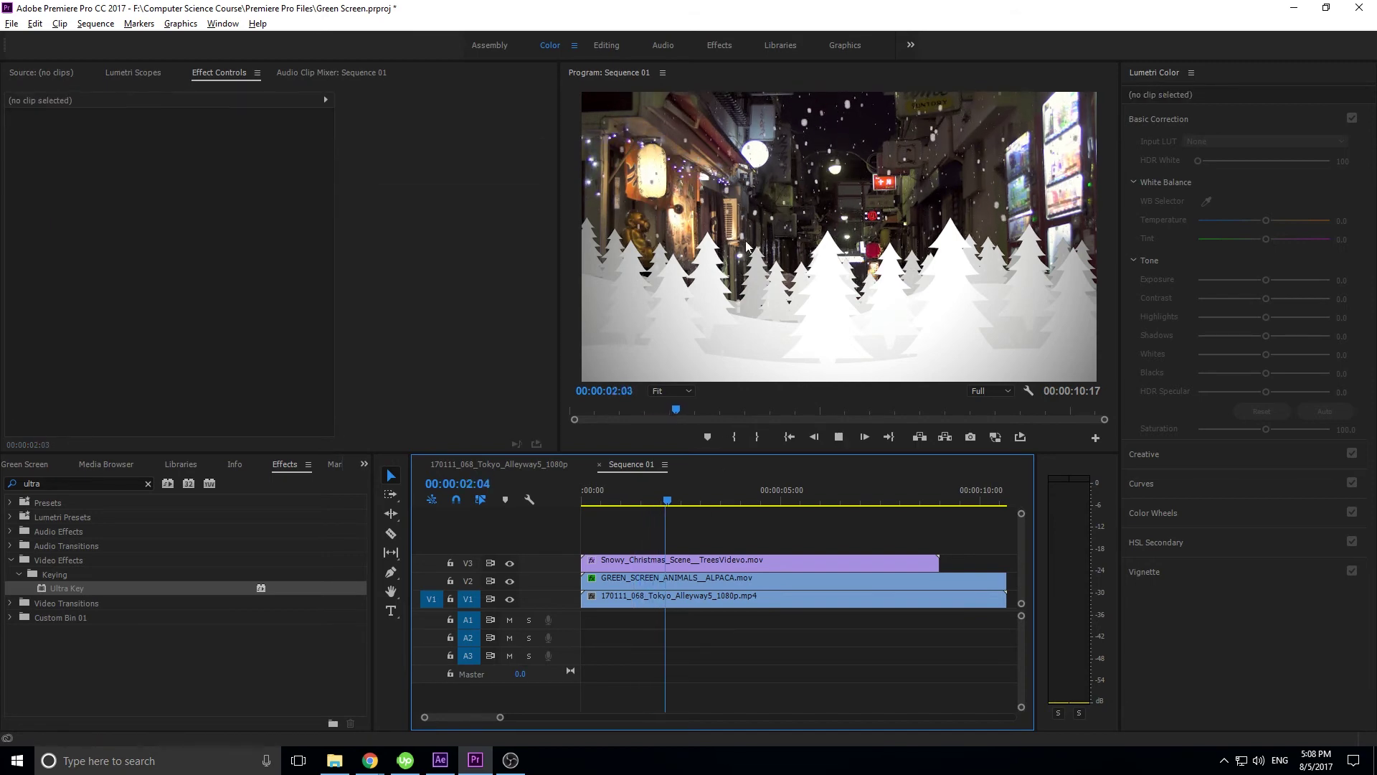
Raise the snowy-trees Ultra Key Highlight to 100 and play back, keeping Composite output
click(730, 555)
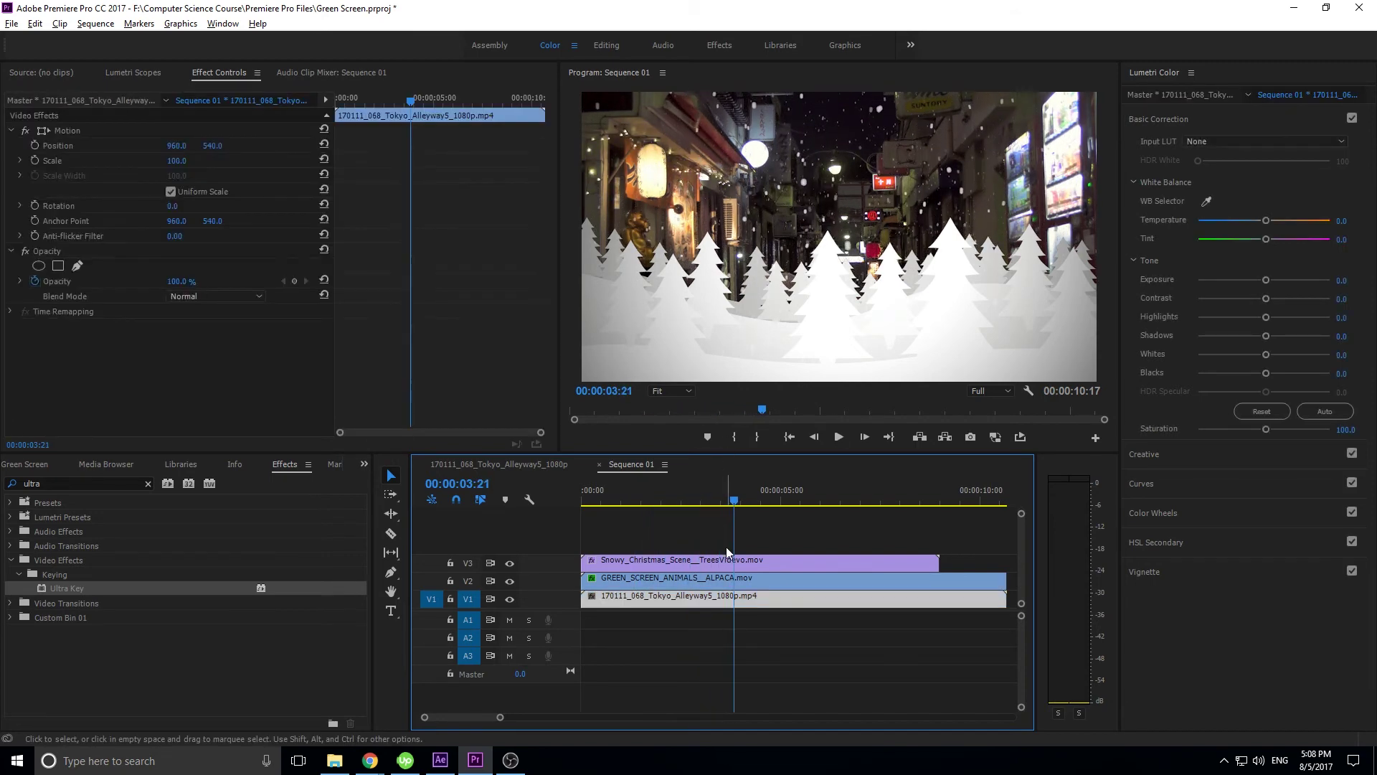
scroll(93, 333, down, 3)
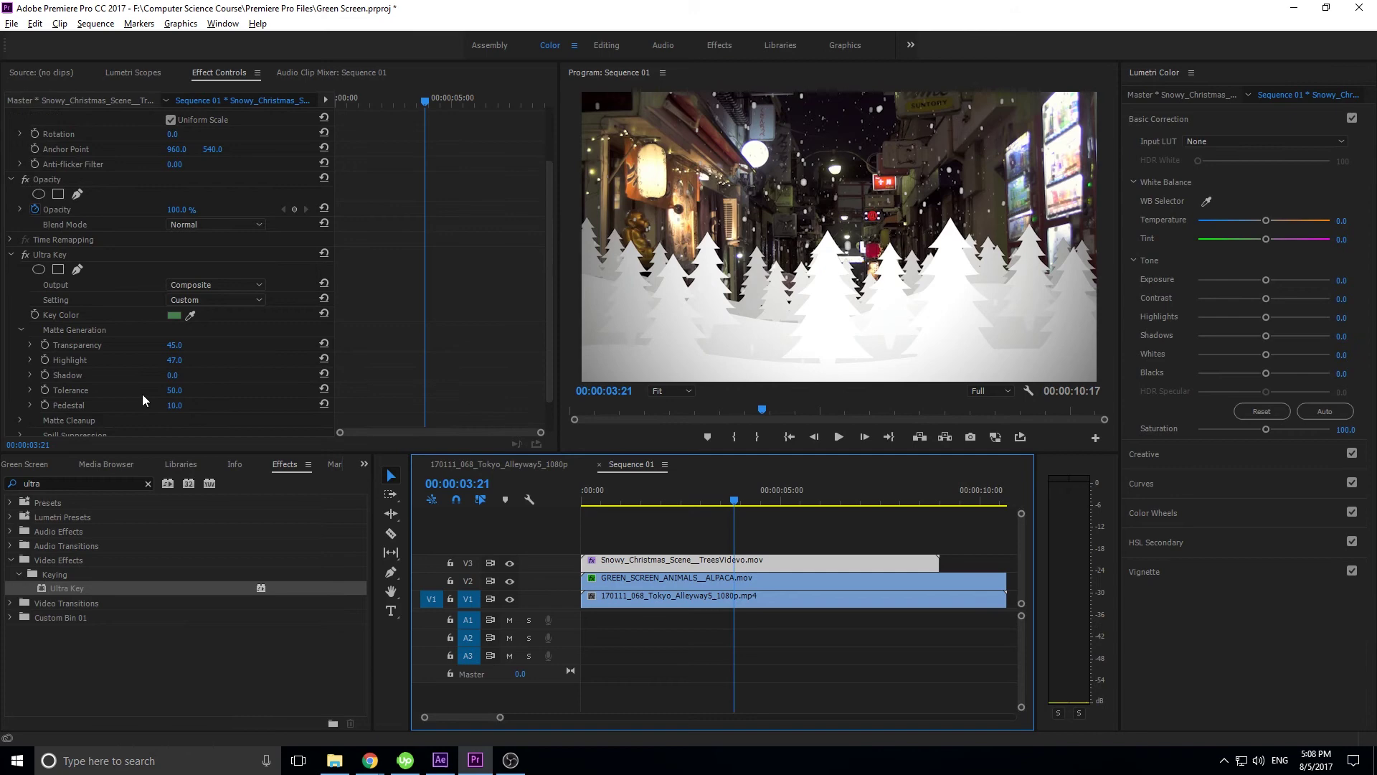
drag(172, 366, 204, 360)
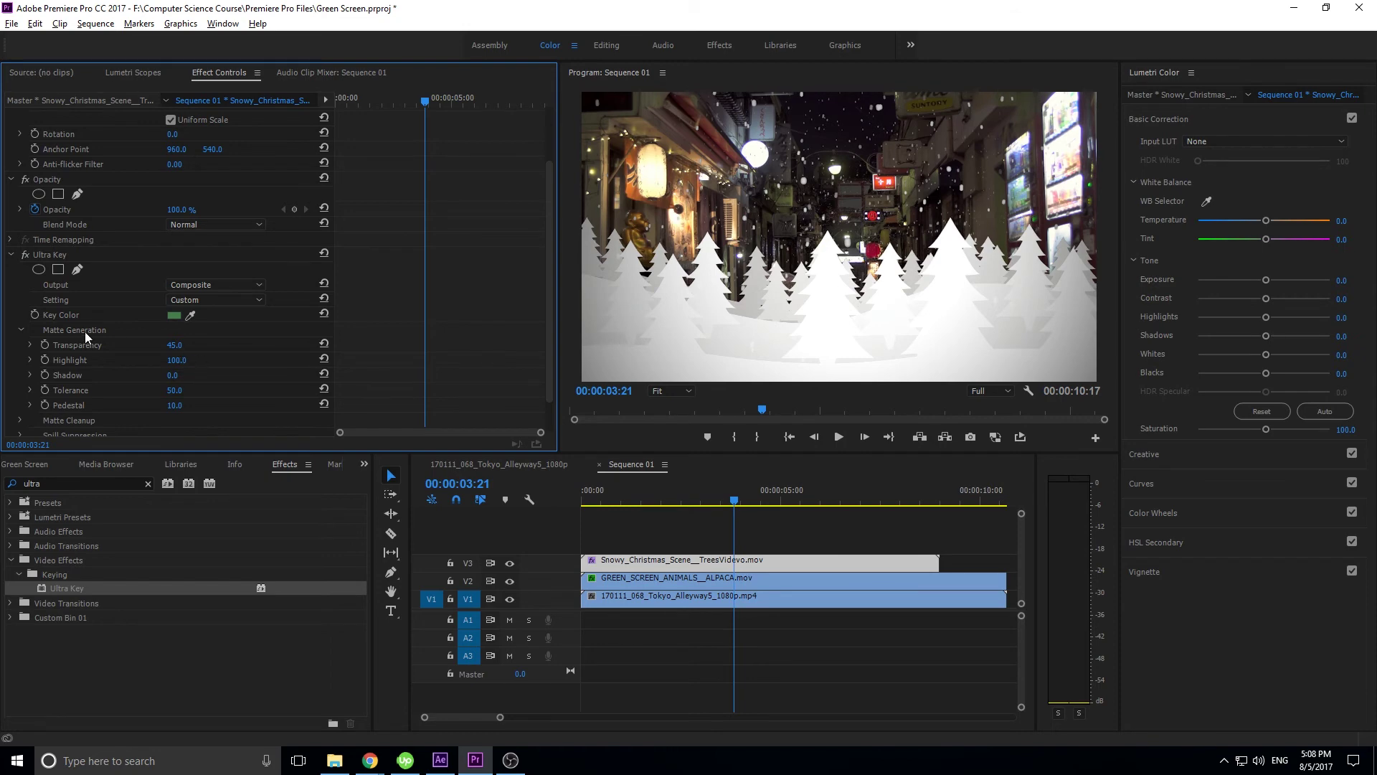
key(space)
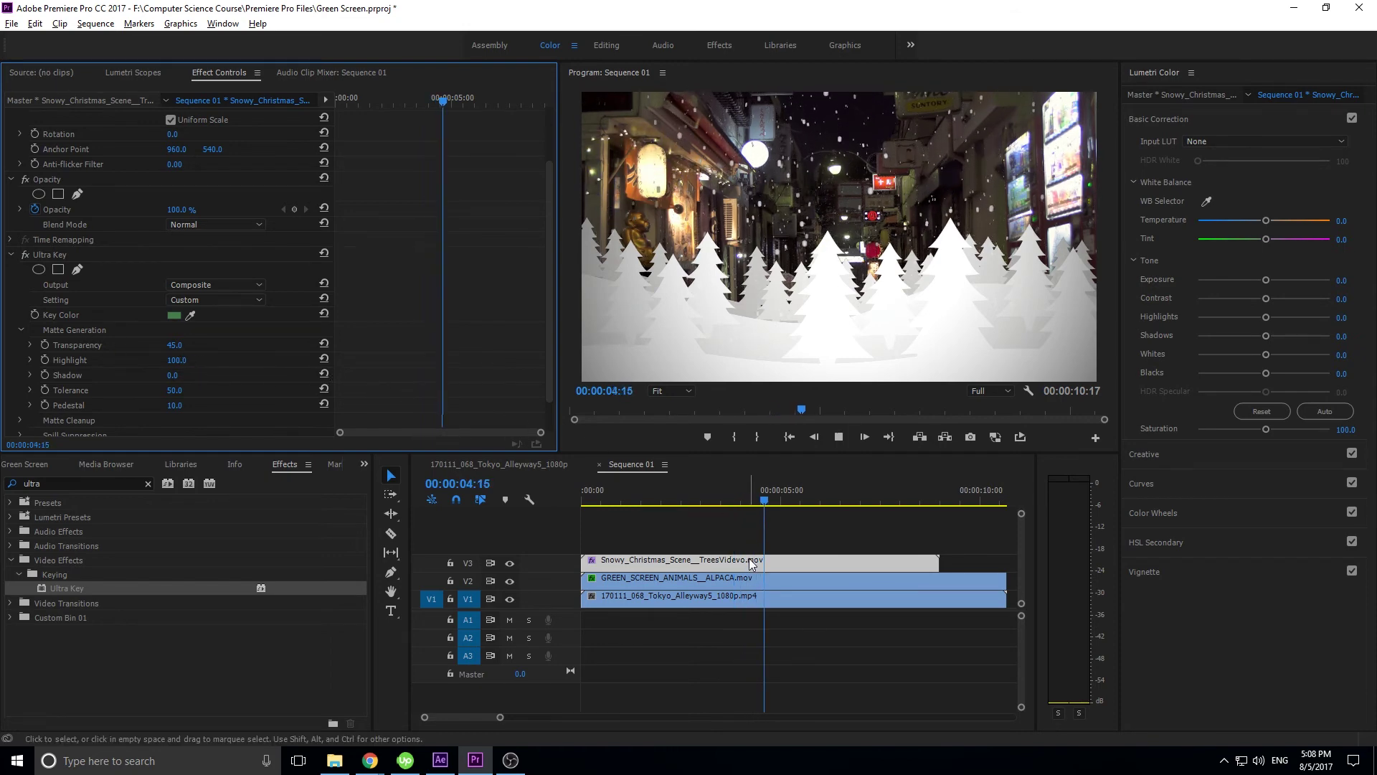
key(space)
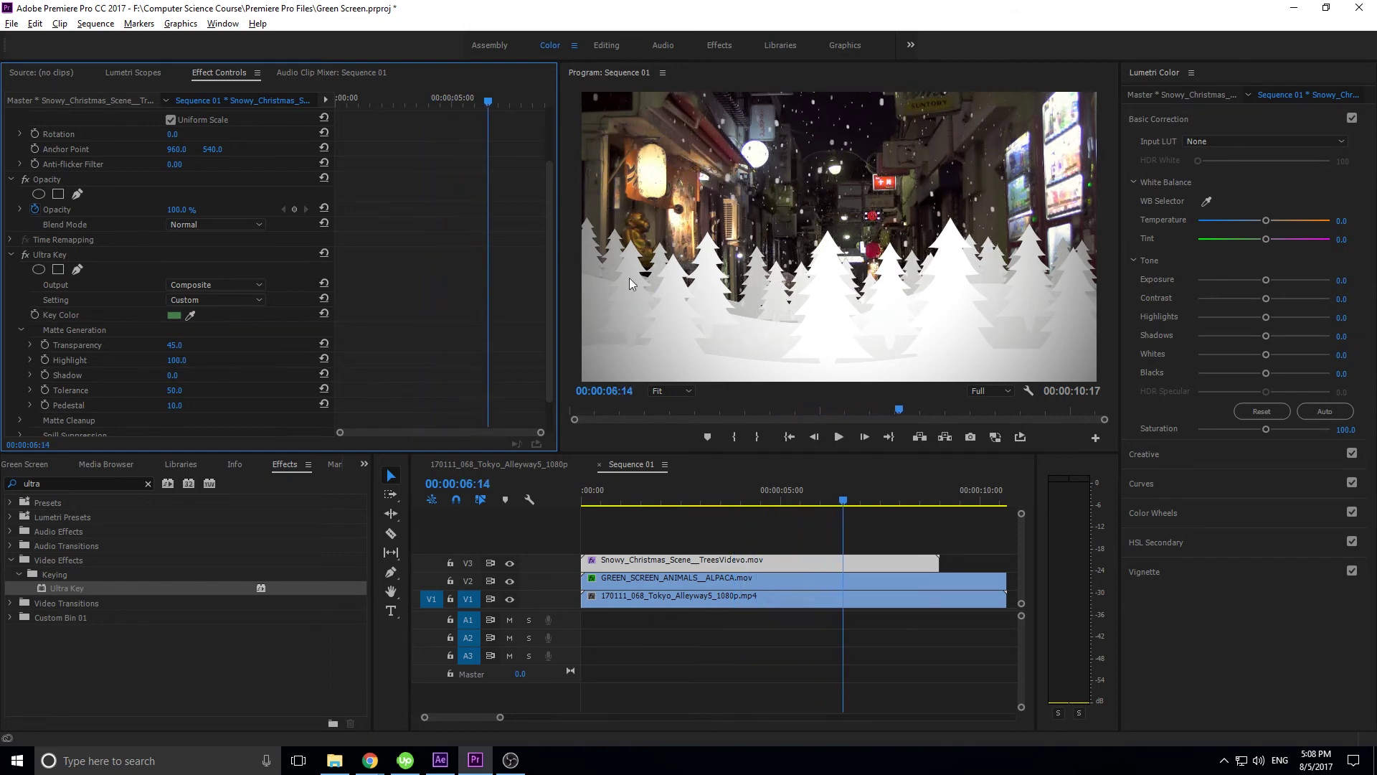
click(202, 287)
click(239, 260)
scroll(252, 407, down, 2)
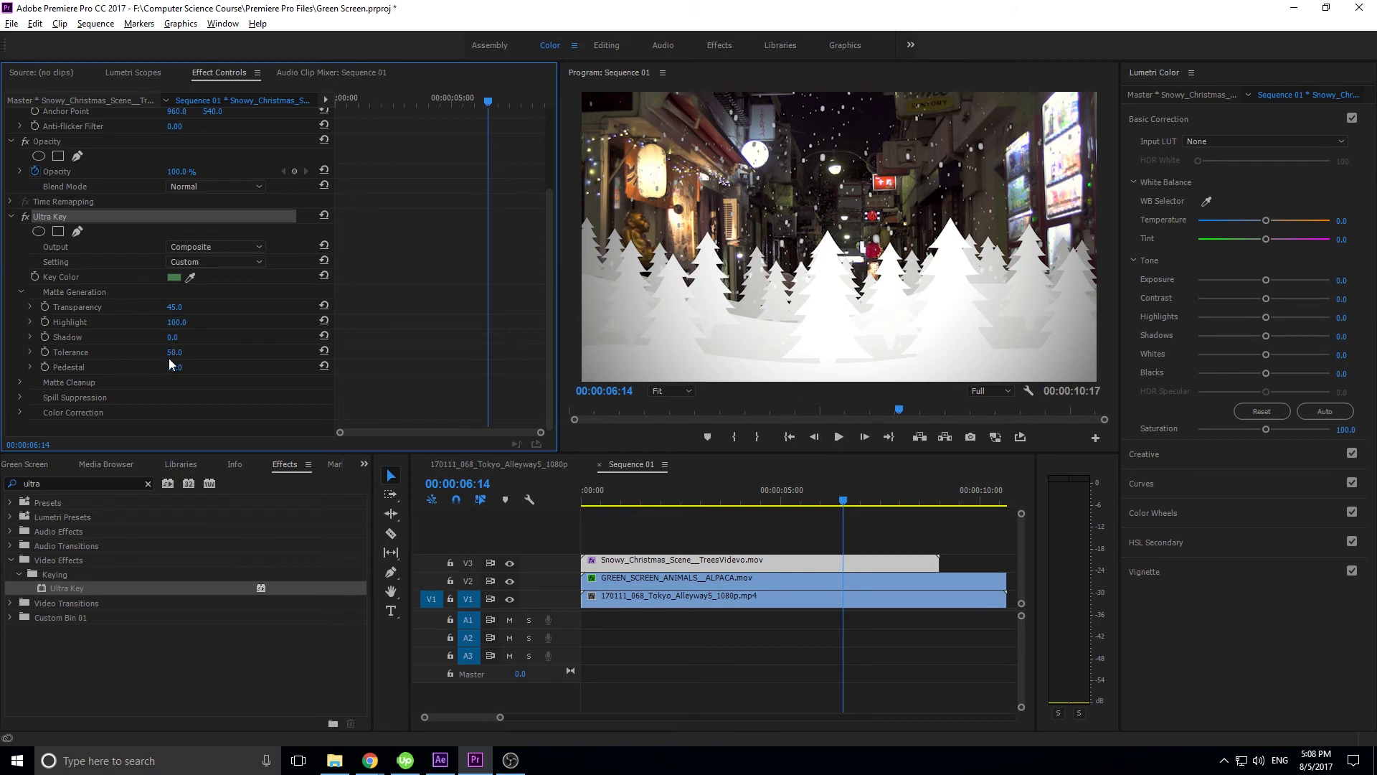
Set Pedestal to 10 and expand Ultra Key's Matte Cleanup and Spill Suppression sections
drag(173, 366, 231, 373)
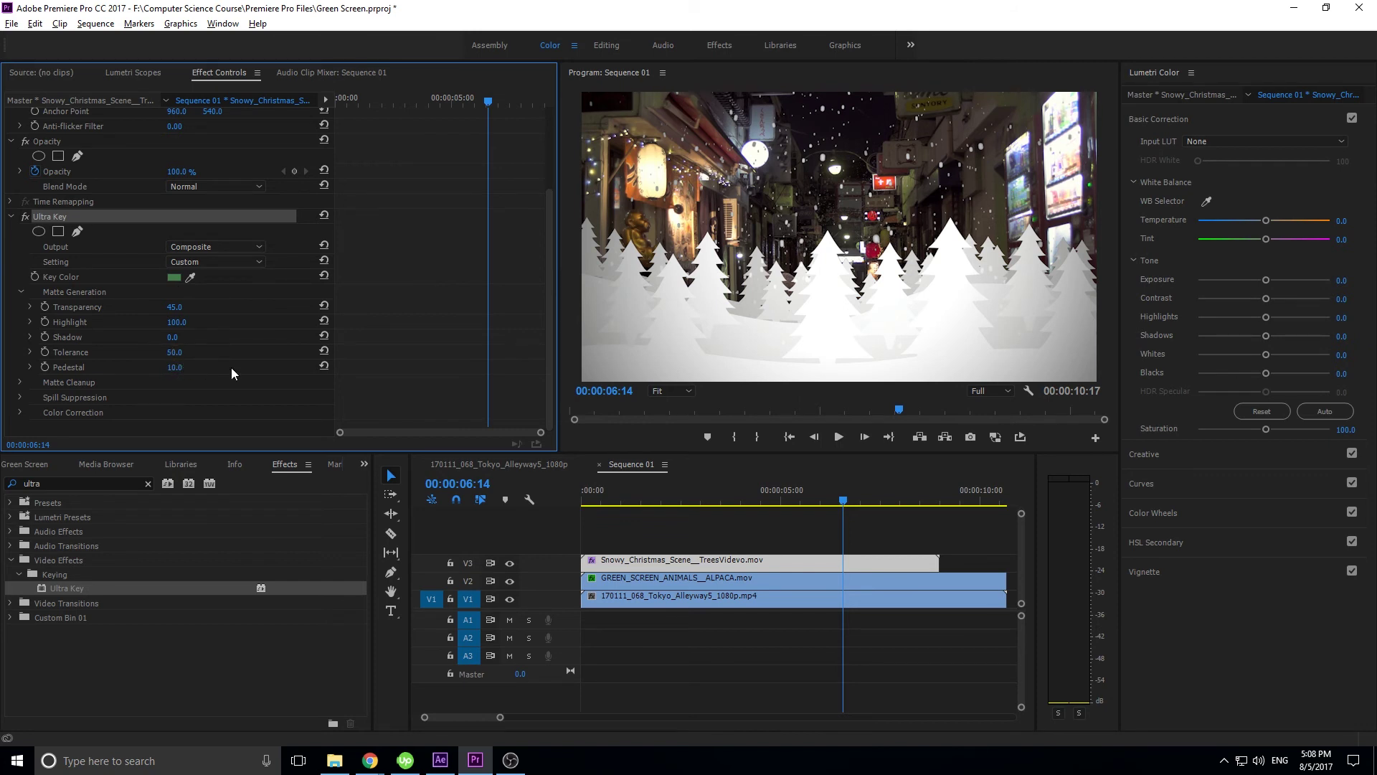
click(64, 408)
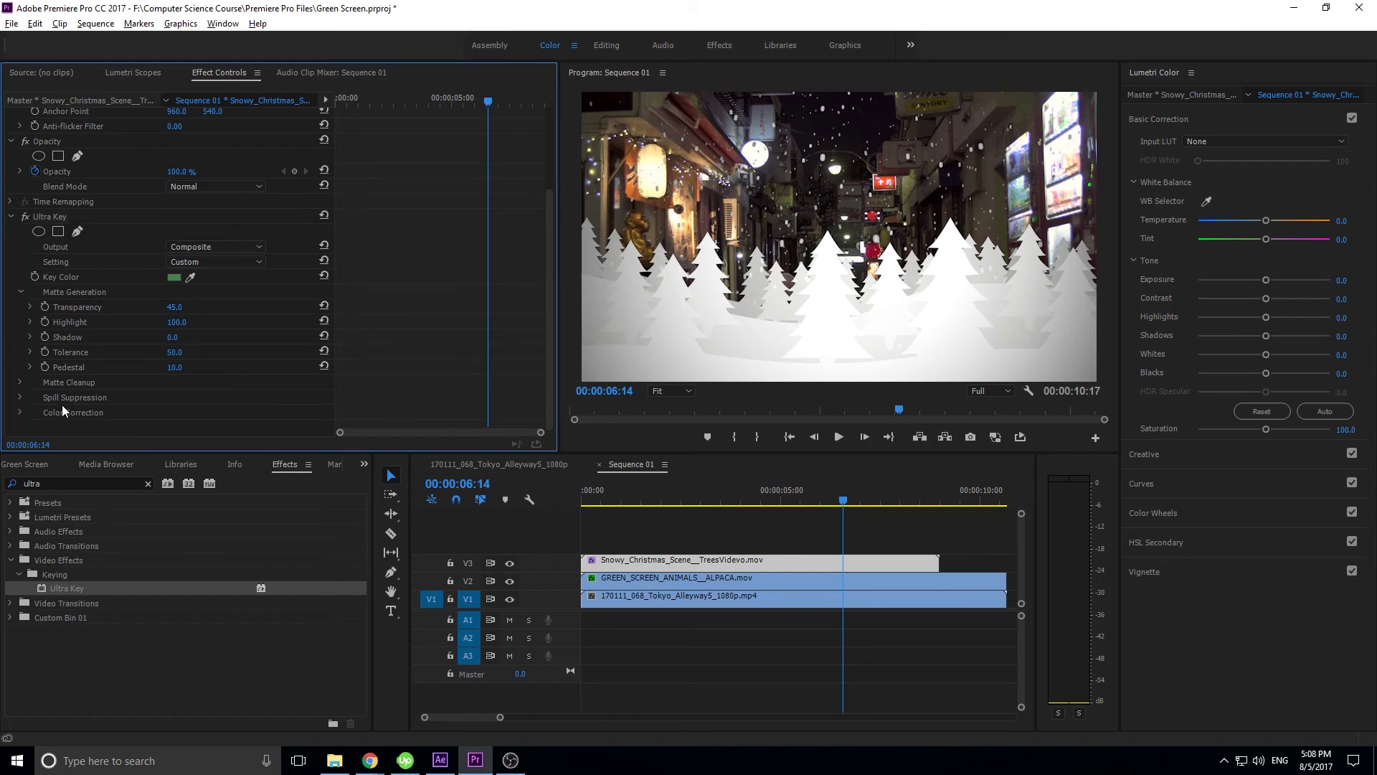
click(16, 384)
scroll(18, 385, down, 2)
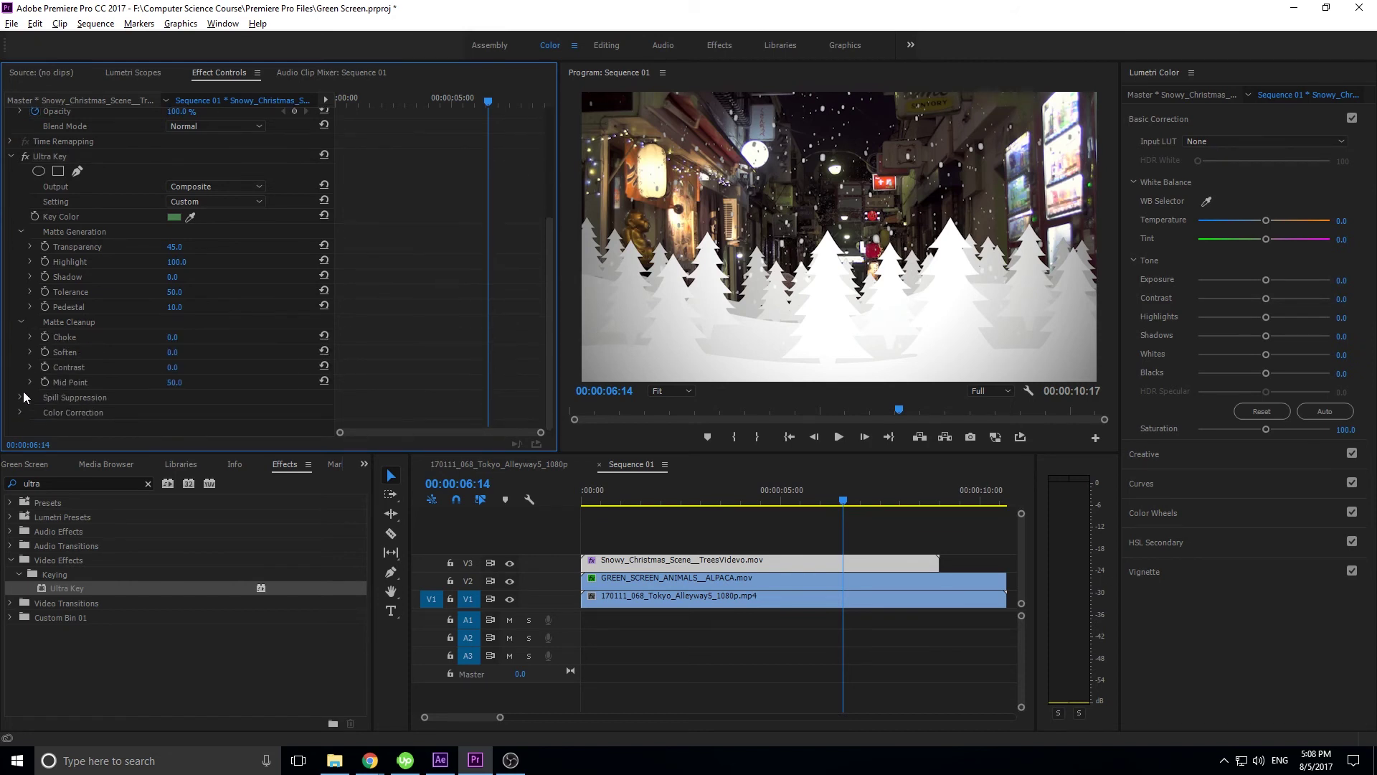
click(20, 396)
scroll(22, 397, down, 2)
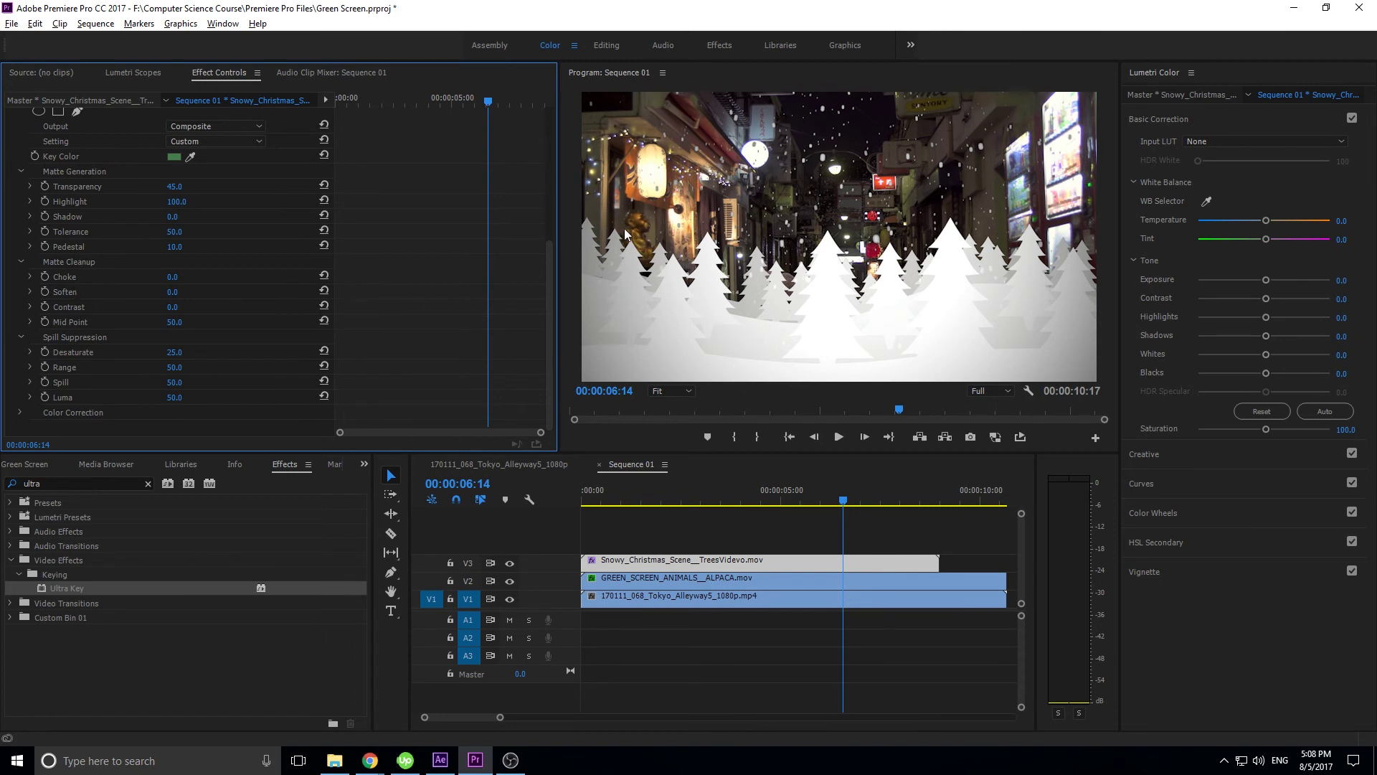
Switch the Ultra Key Output to Alpha Channel to view the matte
scroll(235, 239, up, 1)
click(234, 183)
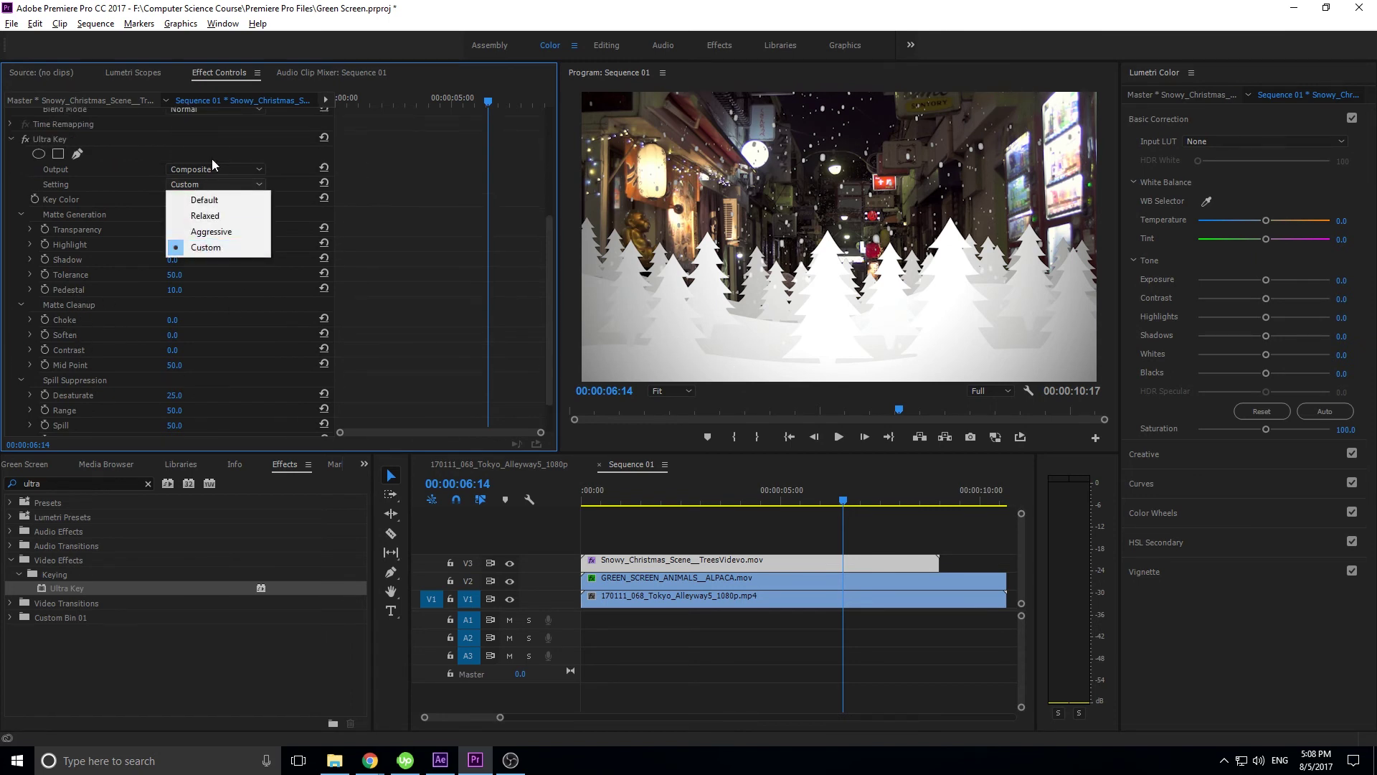
click(213, 169)
click(217, 211)
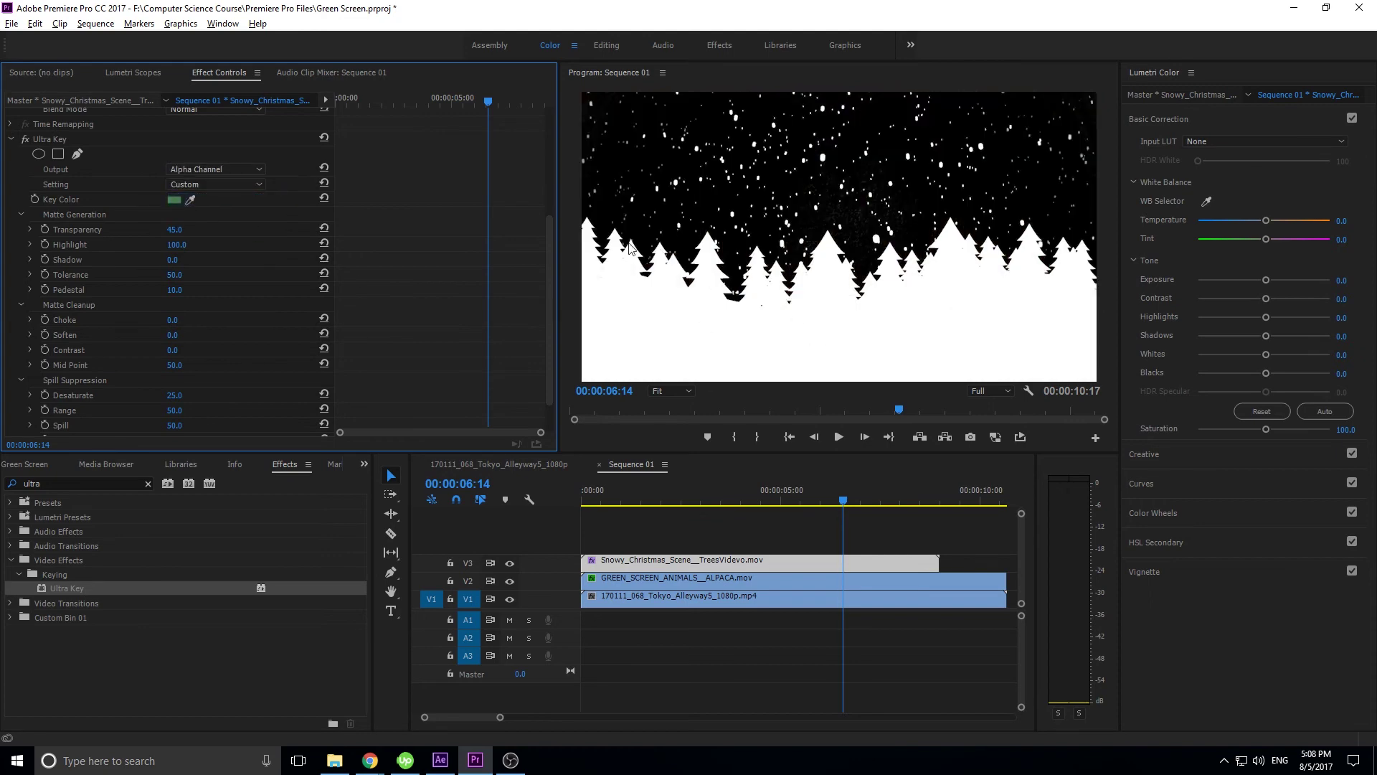
scroll(259, 310, down, 1)
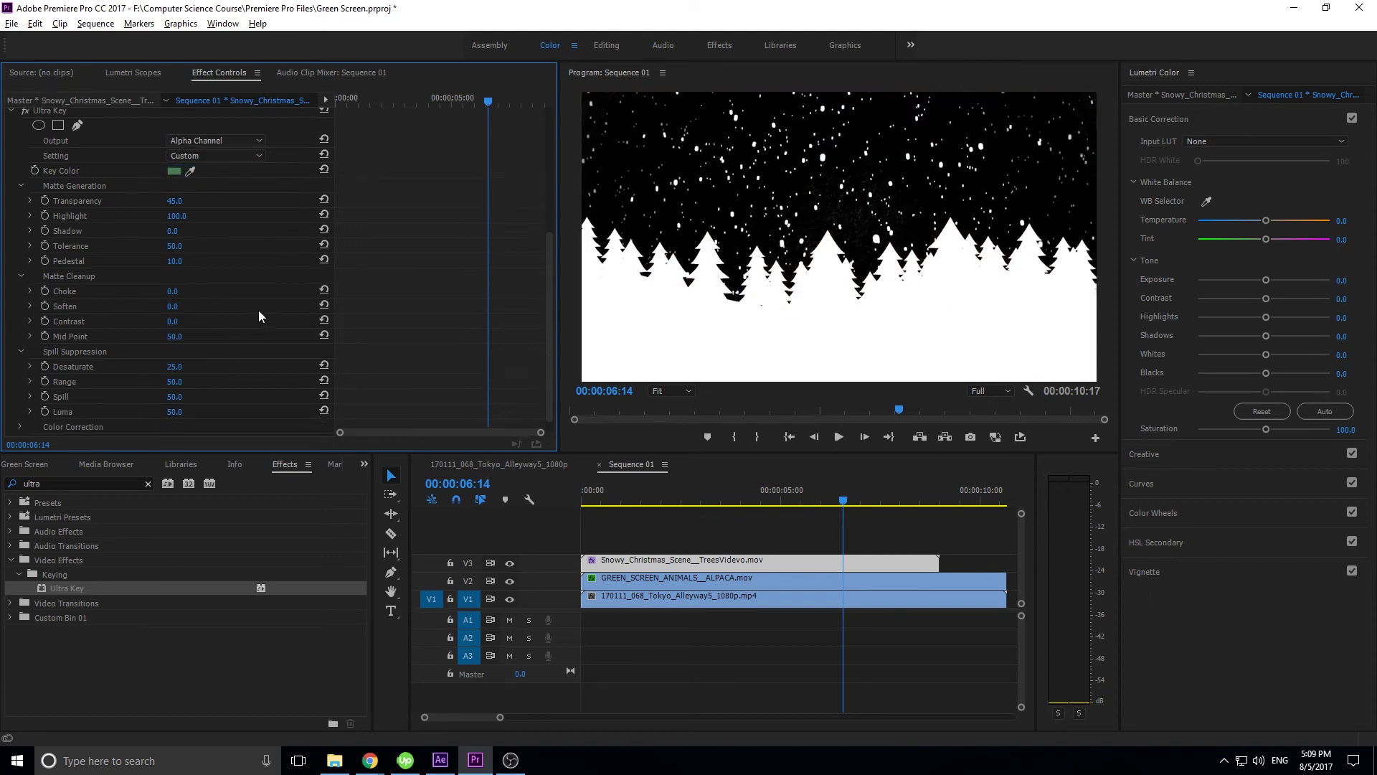
scroll(255, 319, down, 1)
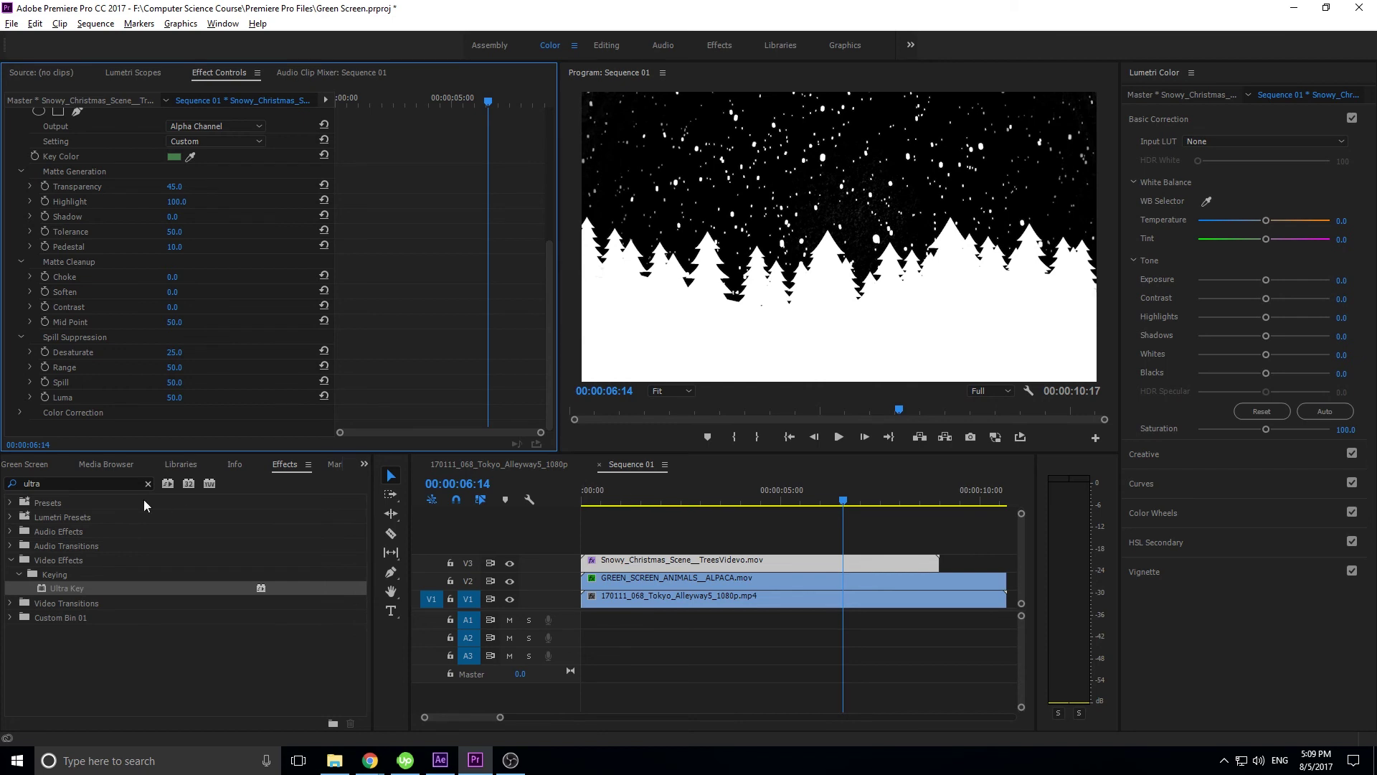
Move the playhead to 00:00:05:10 and return Ultra Key Output to Composite
scroll(73, 244, up, 5)
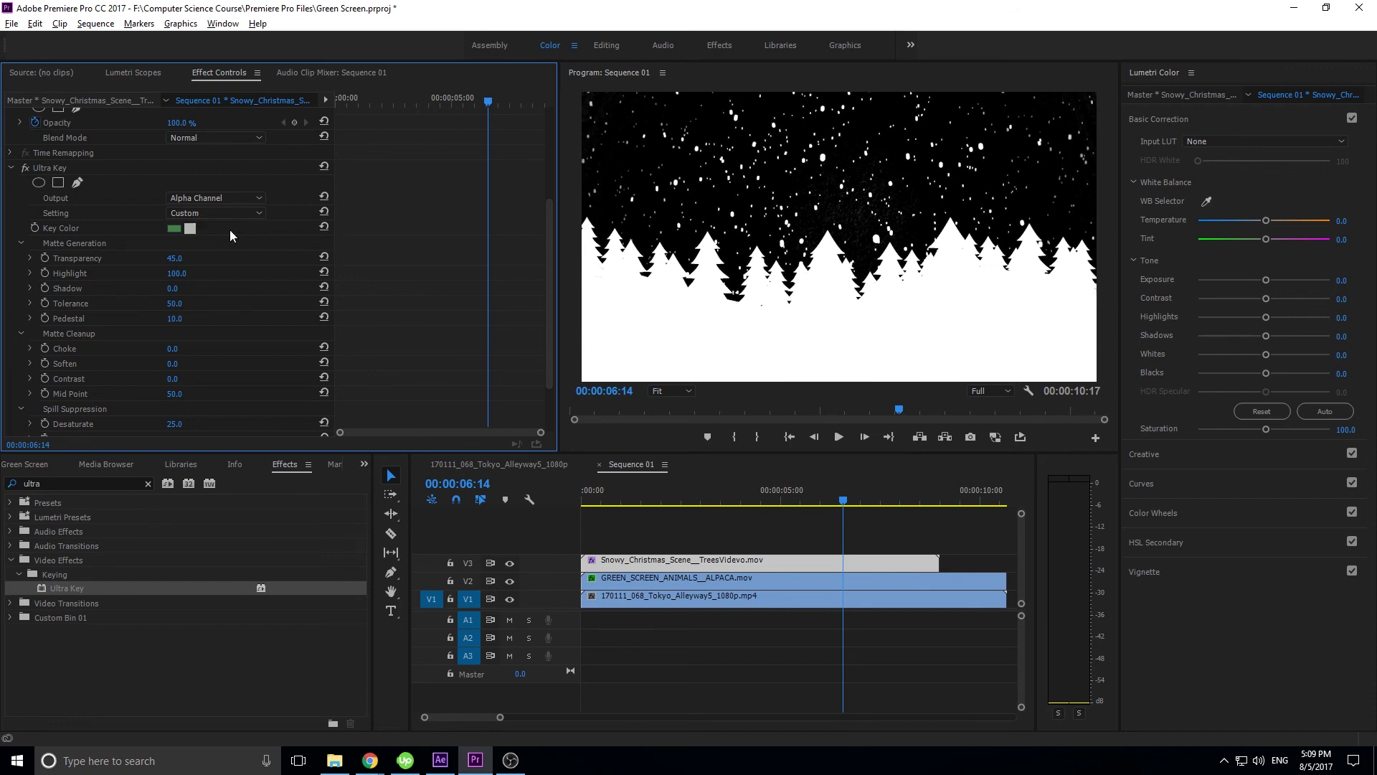
click(797, 492)
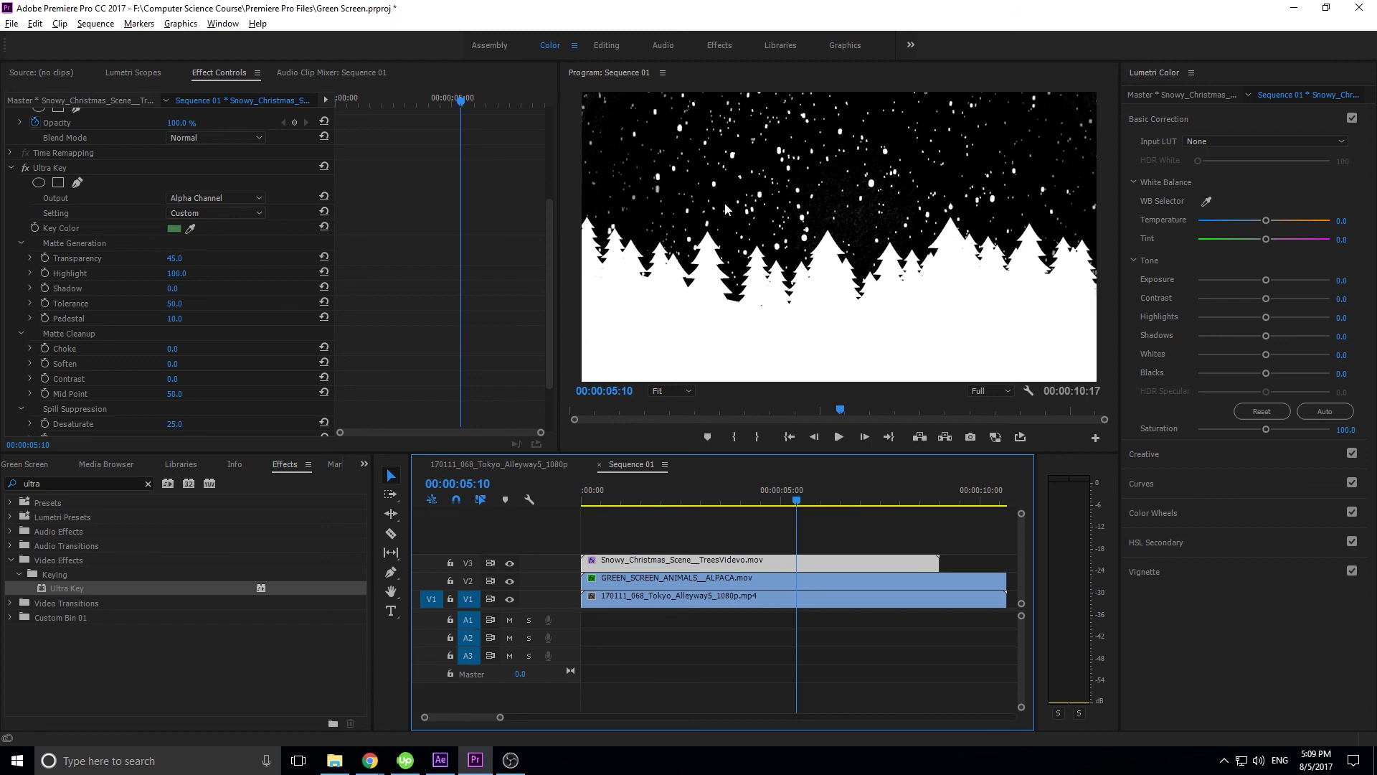
click(211, 198)
click(204, 209)
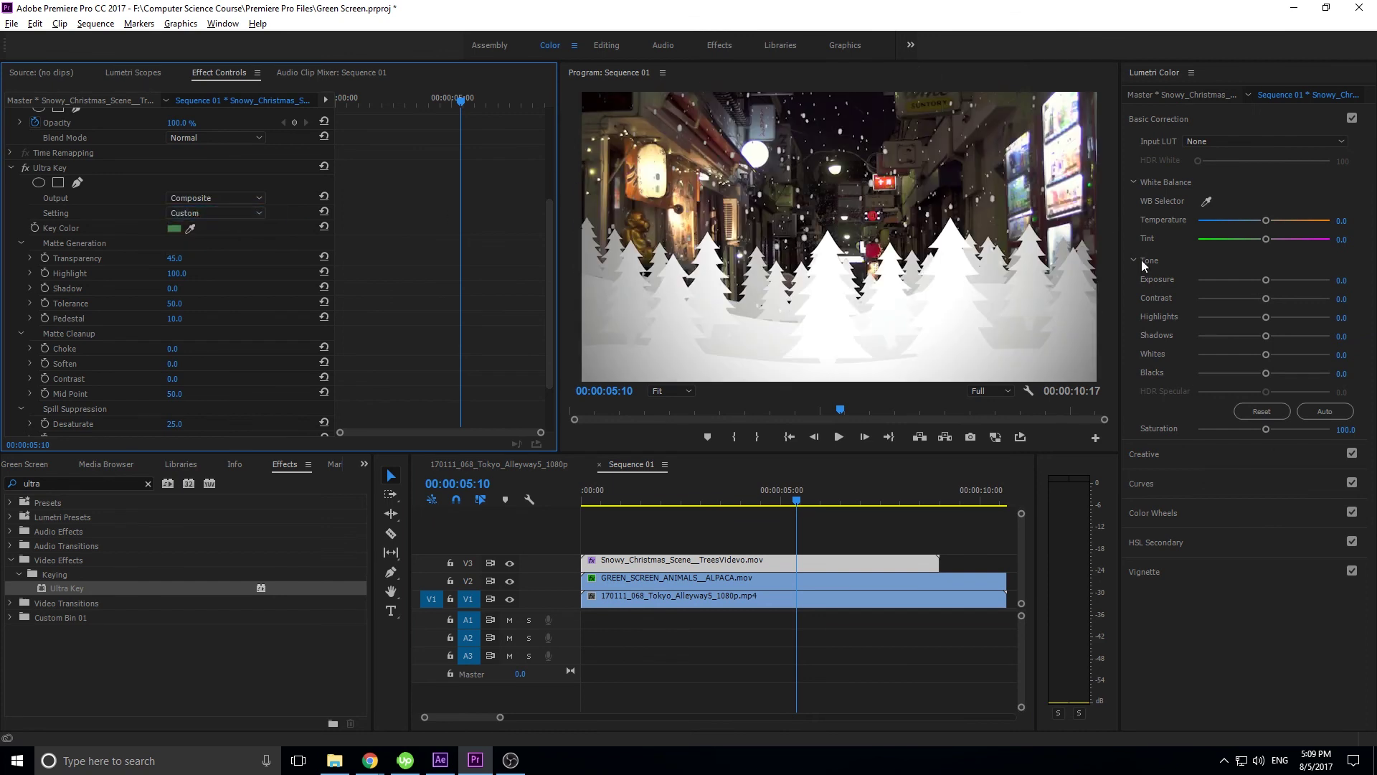